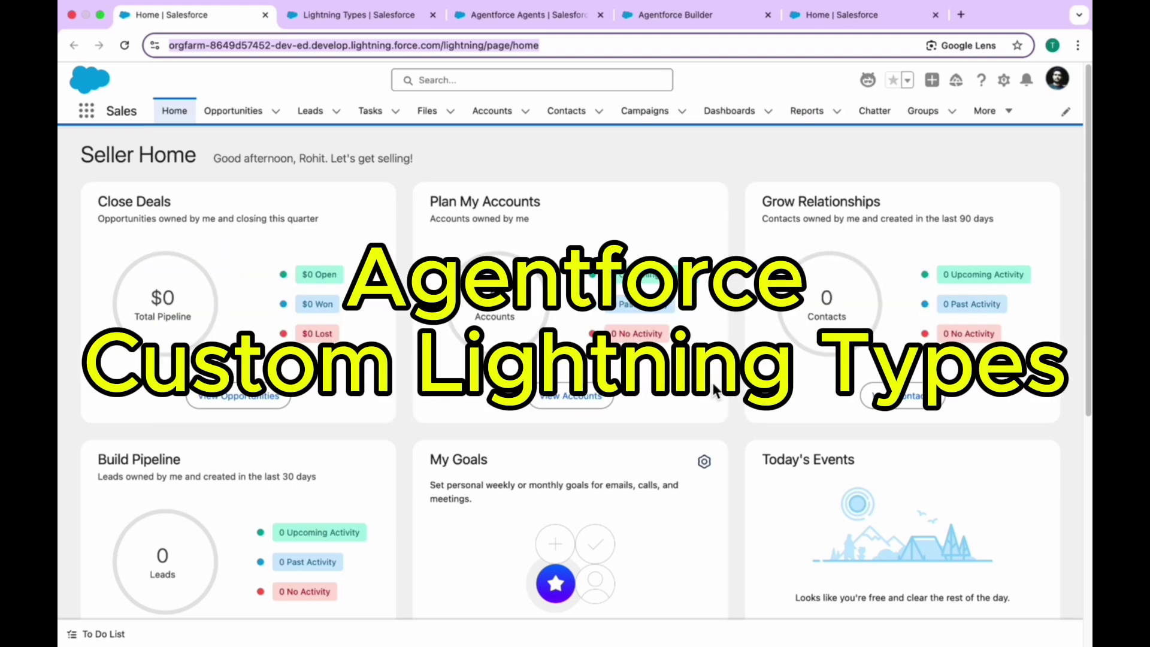
# Step: Bring up the Setup Lightning Types page with its standard and custom Employee and Food types
pyautogui.click(674, 214)
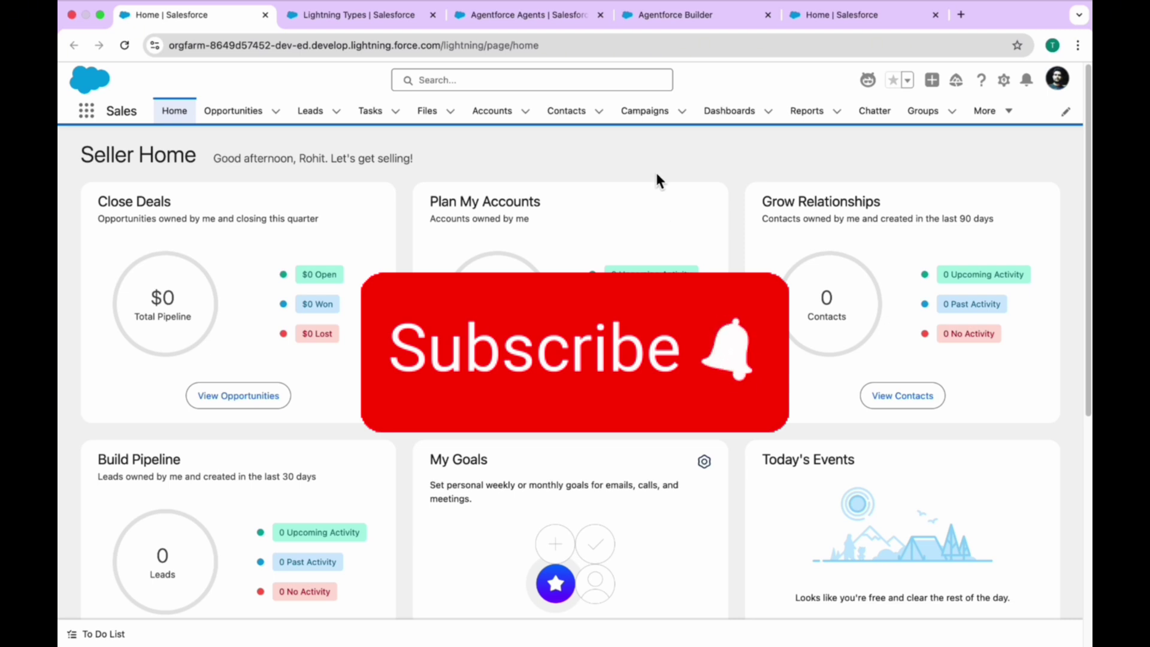
pyautogui.click(332, 16)
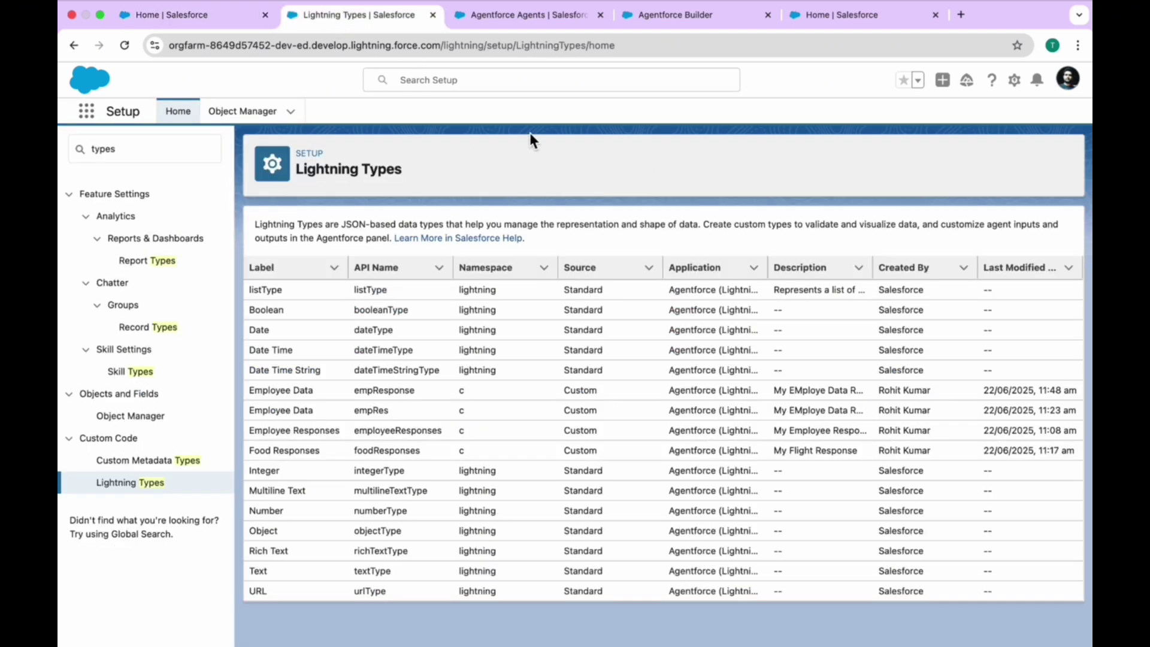
# Step: Highlight the Lightning Types description, then go back to the Seller Home tab
pyautogui.moveTo(253, 226); pyautogui.dragTo(451, 228)
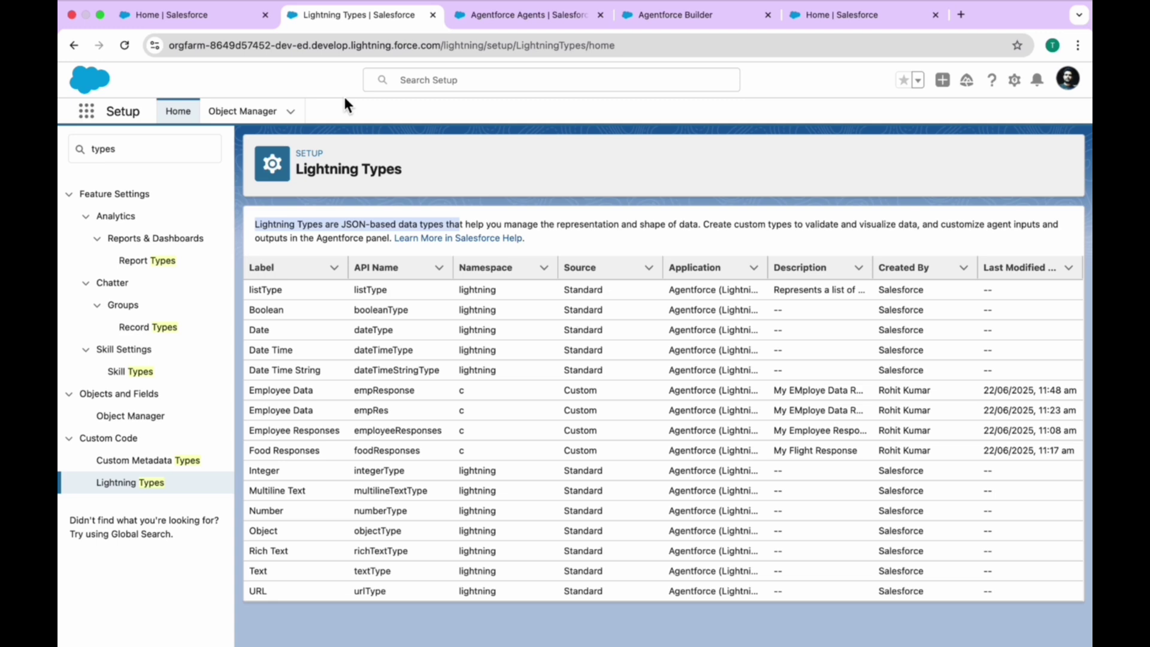
pyautogui.click(219, 20)
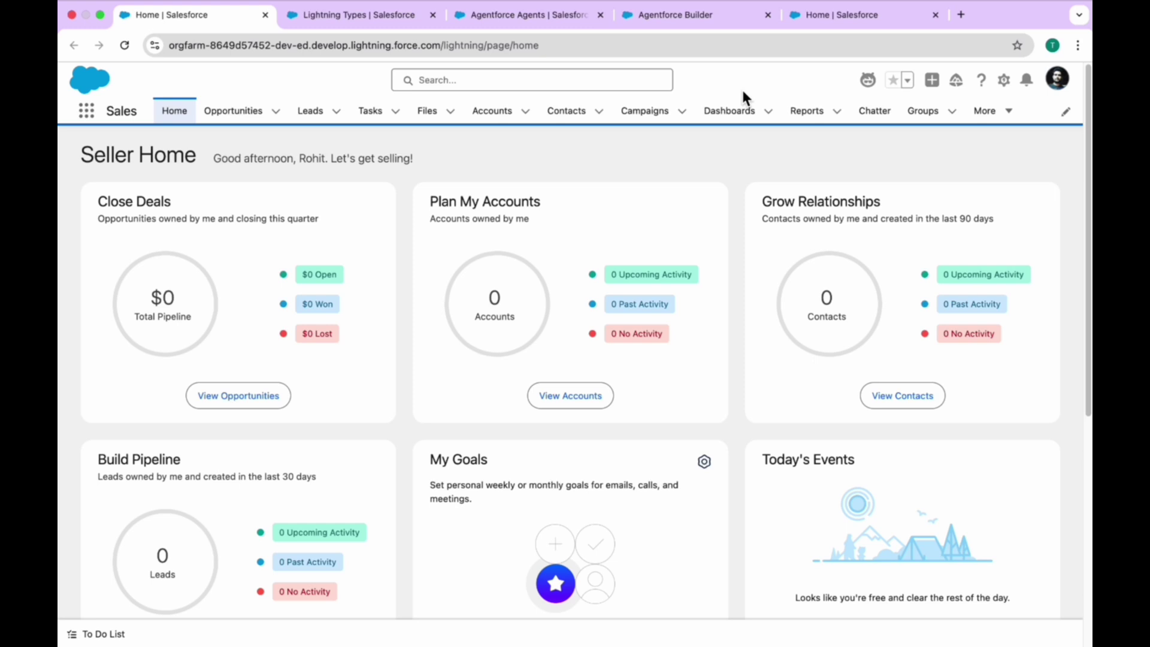
# Step: Ask Agentforce 'show me employee' and open the Employees object list from the More menu
pyautogui.click(869, 84)
pyautogui.click(881, 595)
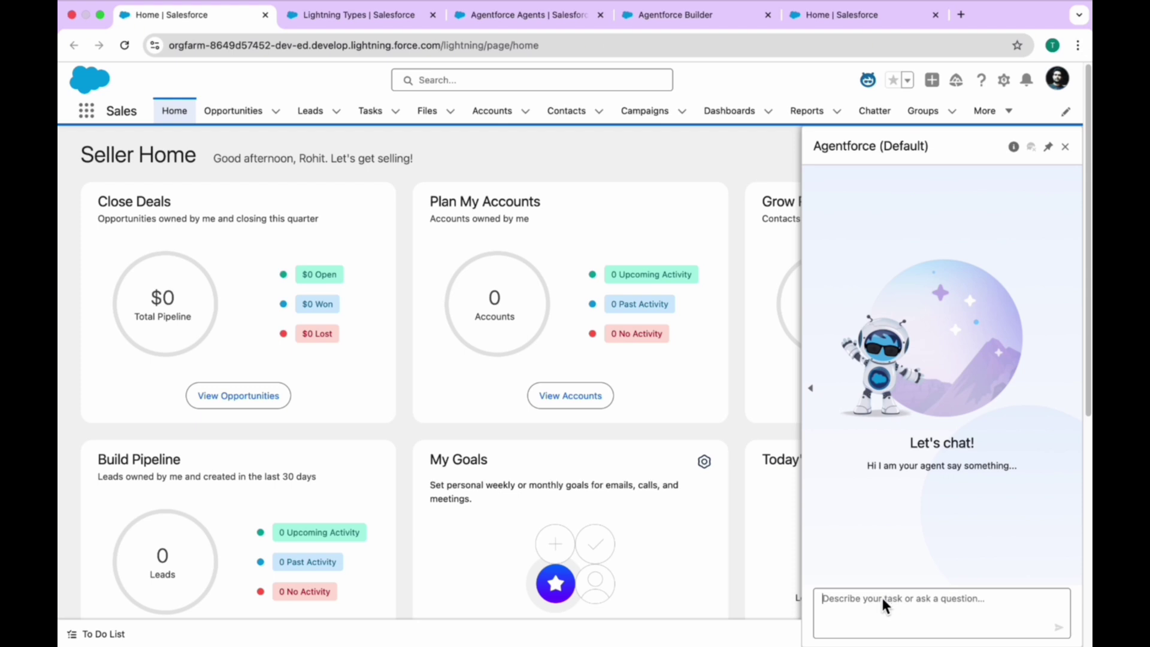
pyautogui.write('show me employee')
pyautogui.press('Return')
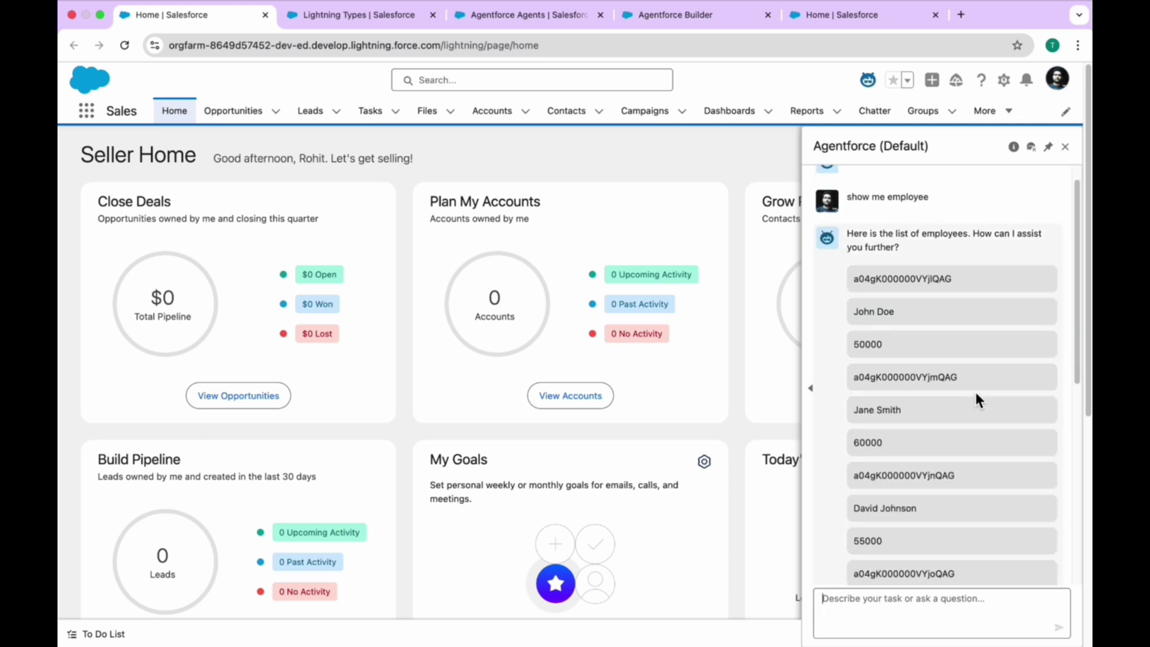
pyautogui.scroll(-2, 975, 392)
pyautogui.scroll(3, 975, 391)
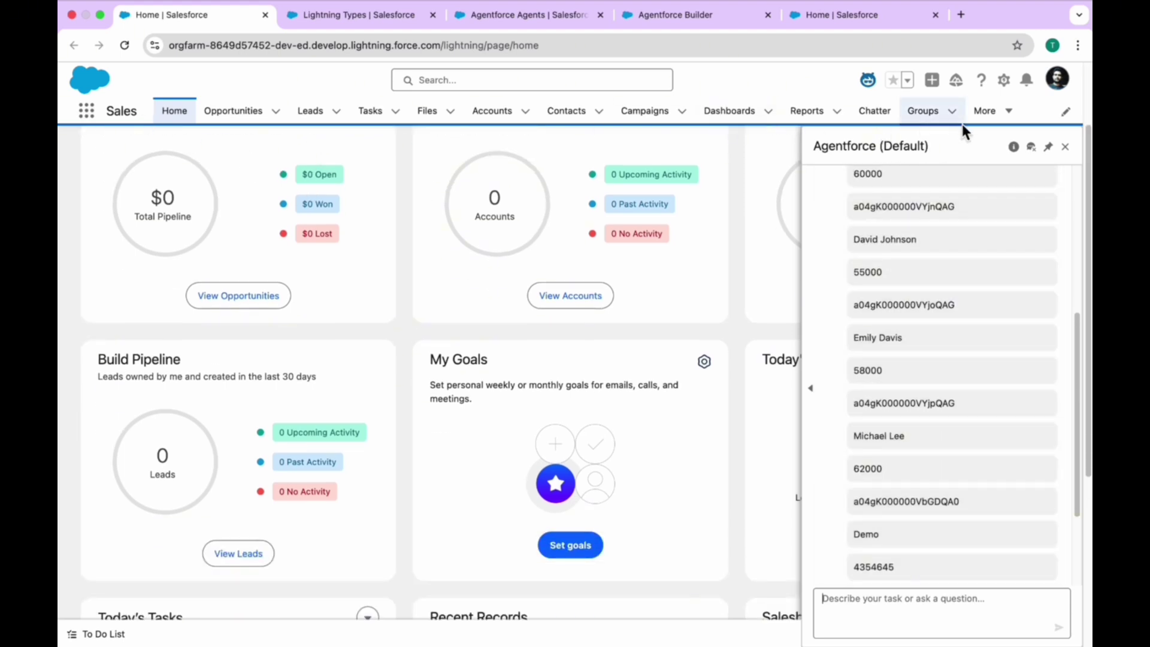
pyautogui.click(983, 110)
pyautogui.click(984, 237)
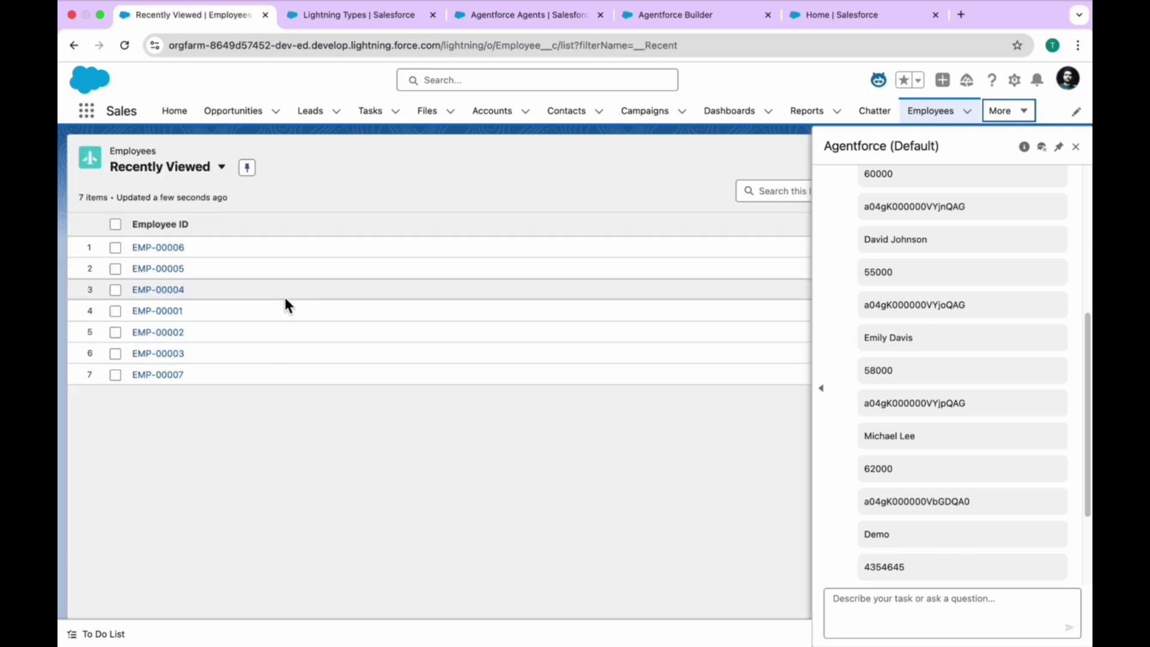
# Step: Switch the Employees list view from Recently Viewed to All, showing seven records
pyautogui.click(166, 166)
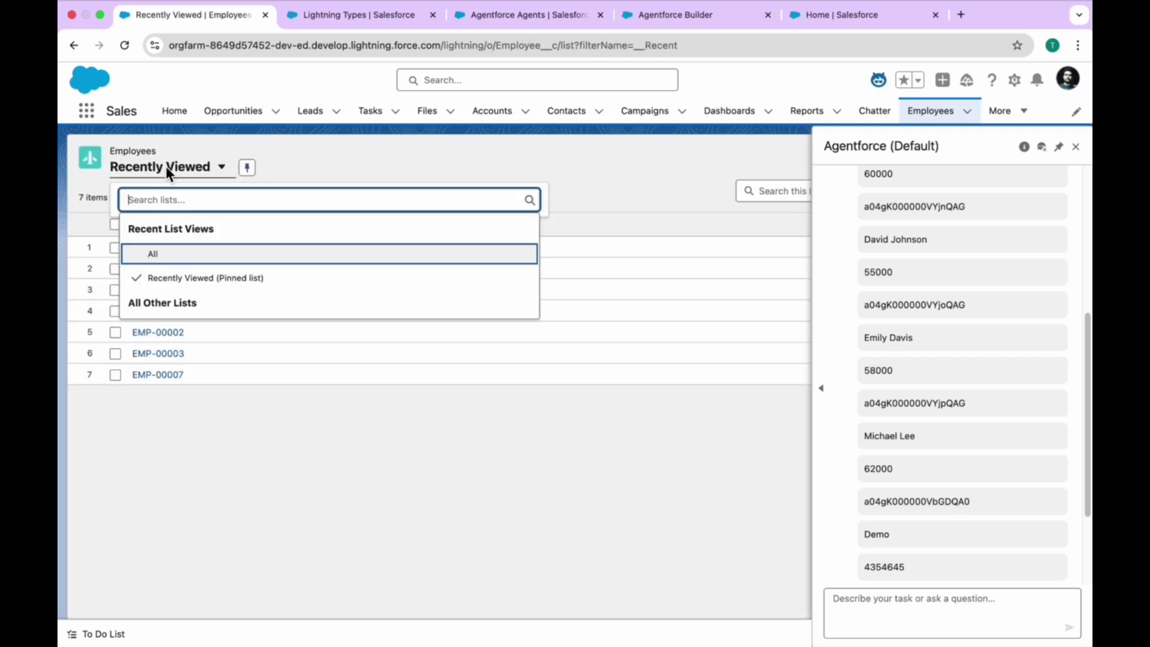
pyautogui.click(163, 250)
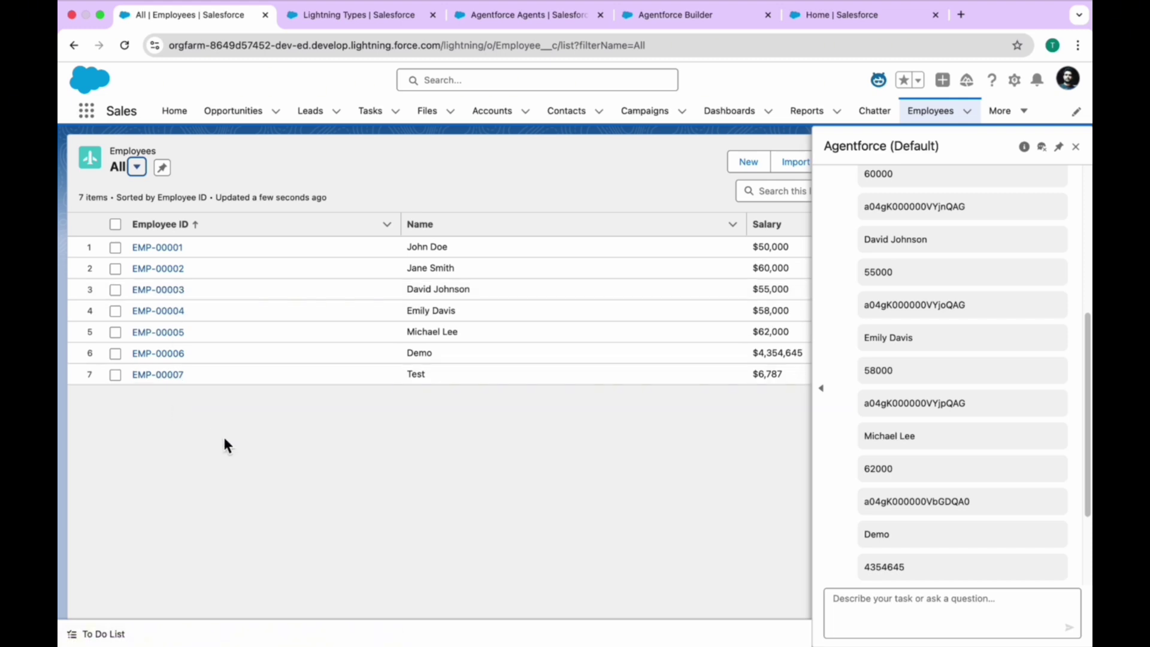
pyautogui.scroll(3, 997, 458)
pyautogui.scroll(6, 994, 458)
pyautogui.scroll(-2, 940, 199)
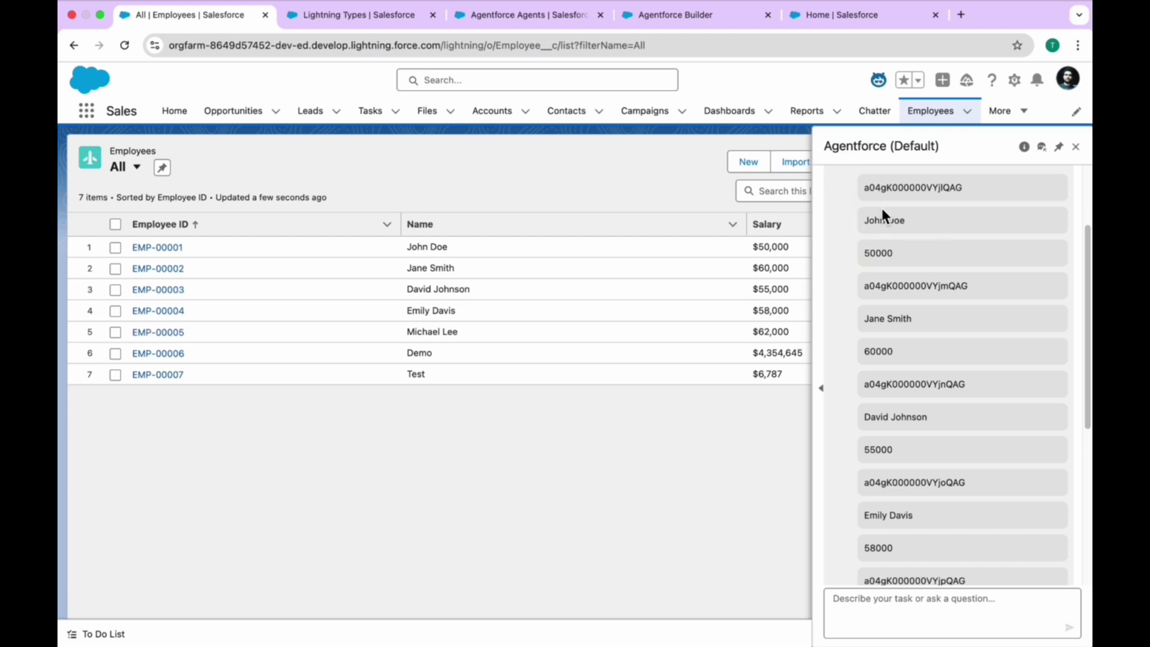
# Step: Review the Get Employee List action's setup details page
pyautogui.click(683, 15)
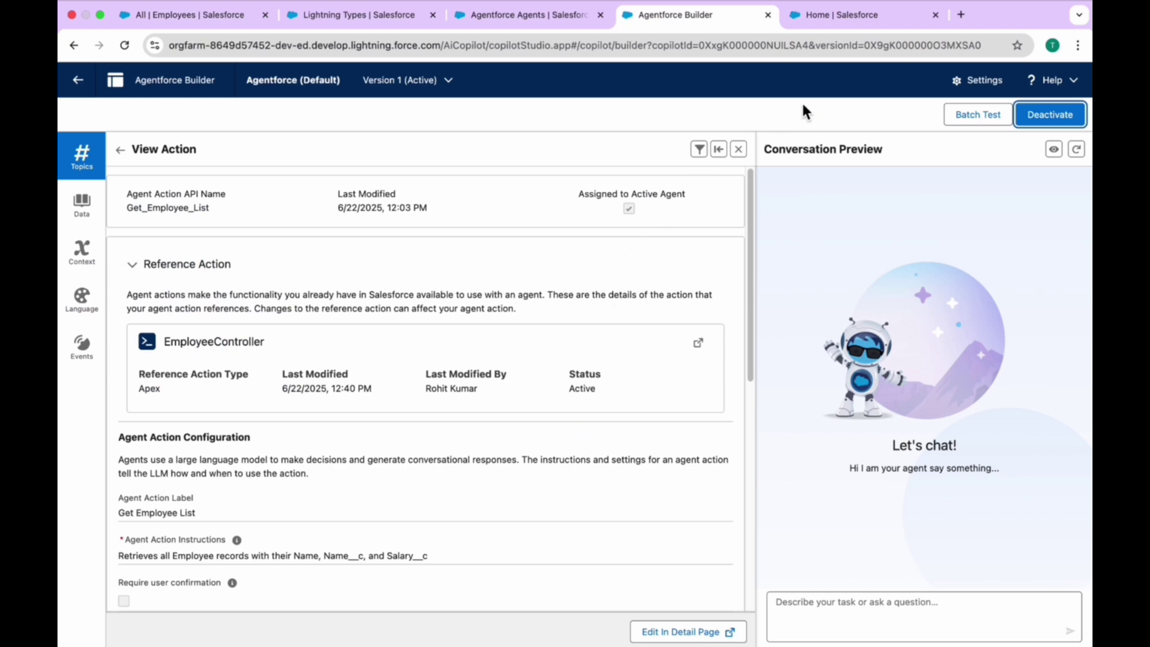
pyautogui.click(836, 19)
pyautogui.scroll(-5, 604, 364)
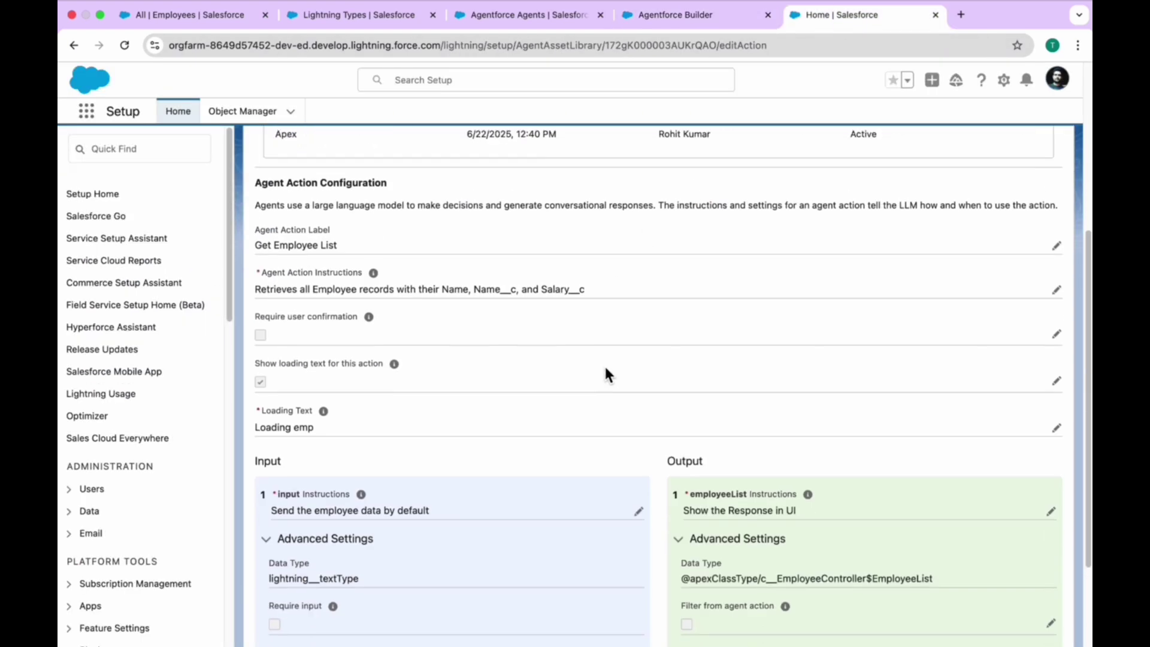
pyautogui.scroll(-2, 617, 369)
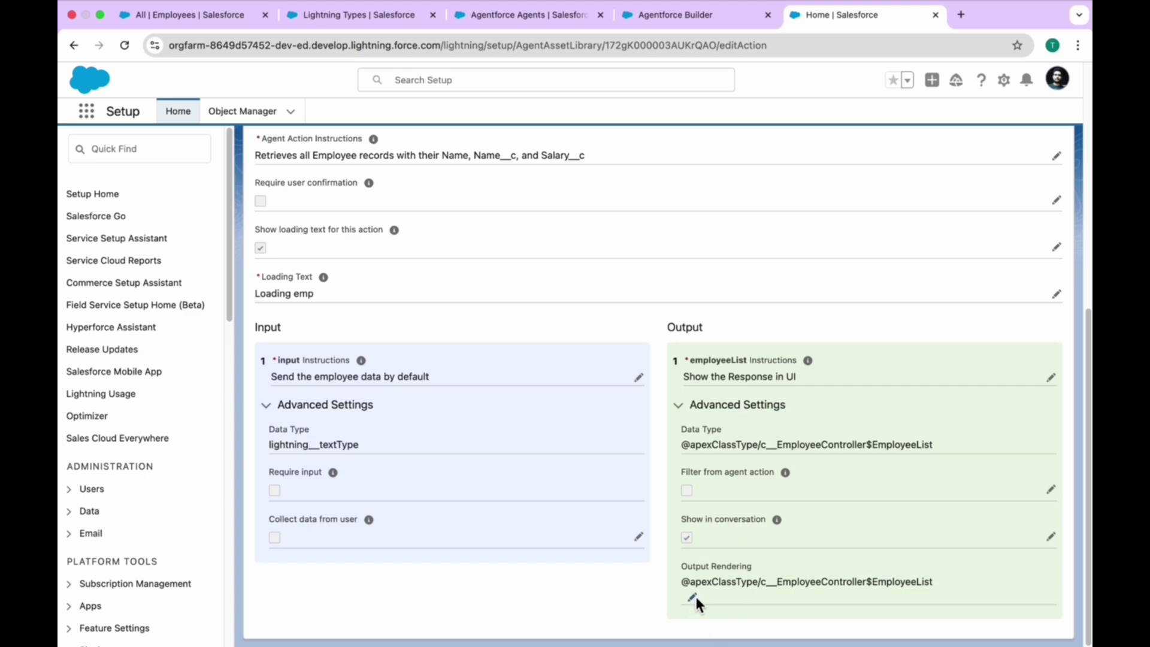
pyautogui.scroll(7, 756, 501)
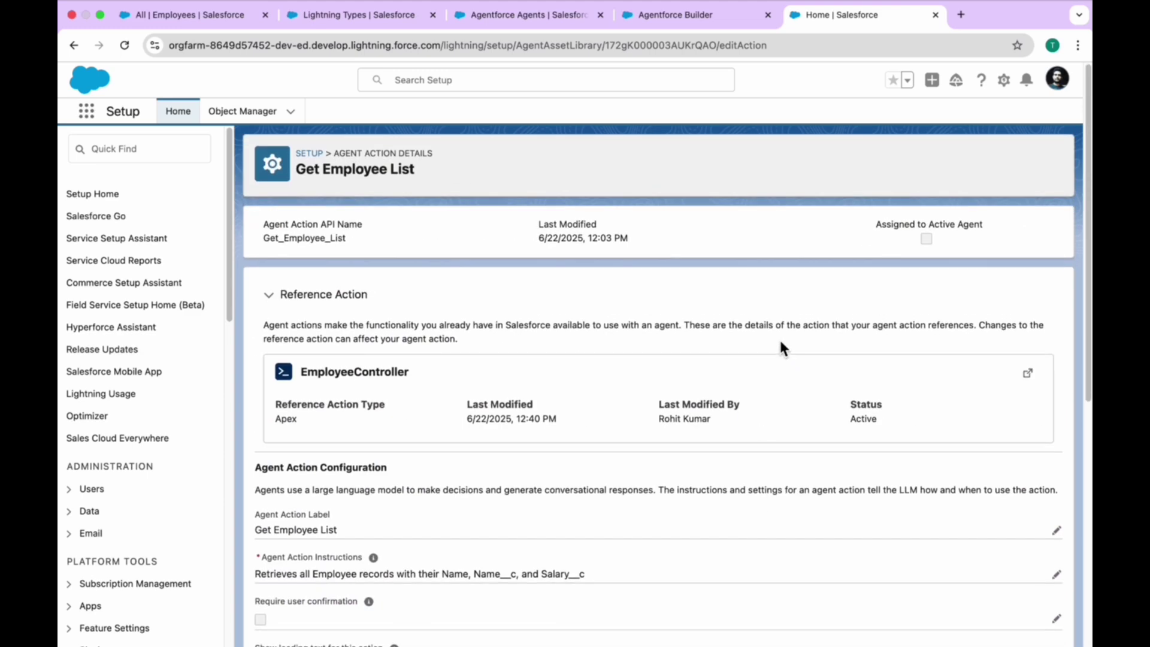
pyautogui.scroll(-7, 852, 257)
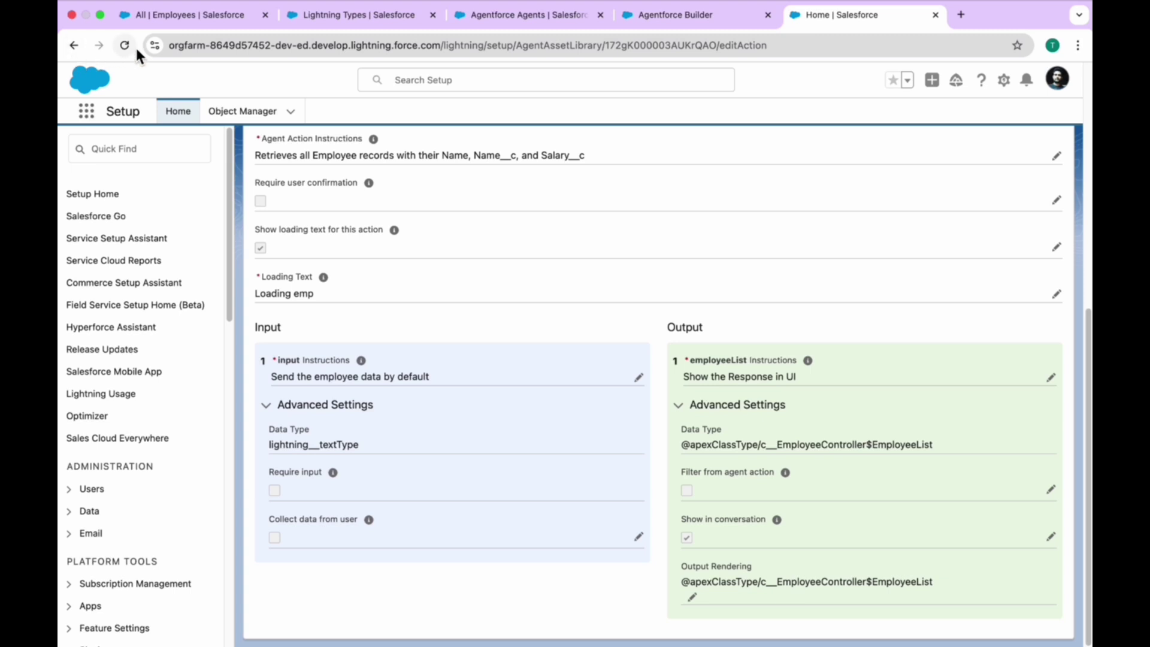
# Step: Deactivate the Agentforce (Default) agent and open the action's full edit page
pyautogui.click(677, 14)
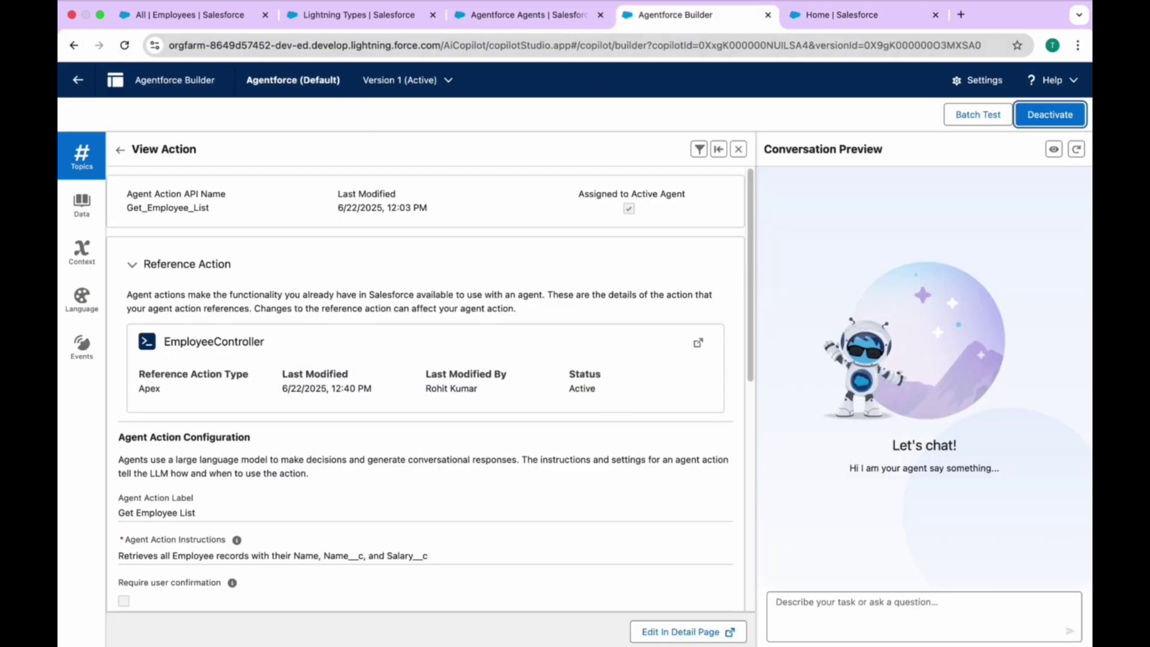
pyautogui.click(1045, 120)
pyautogui.click(606, 389)
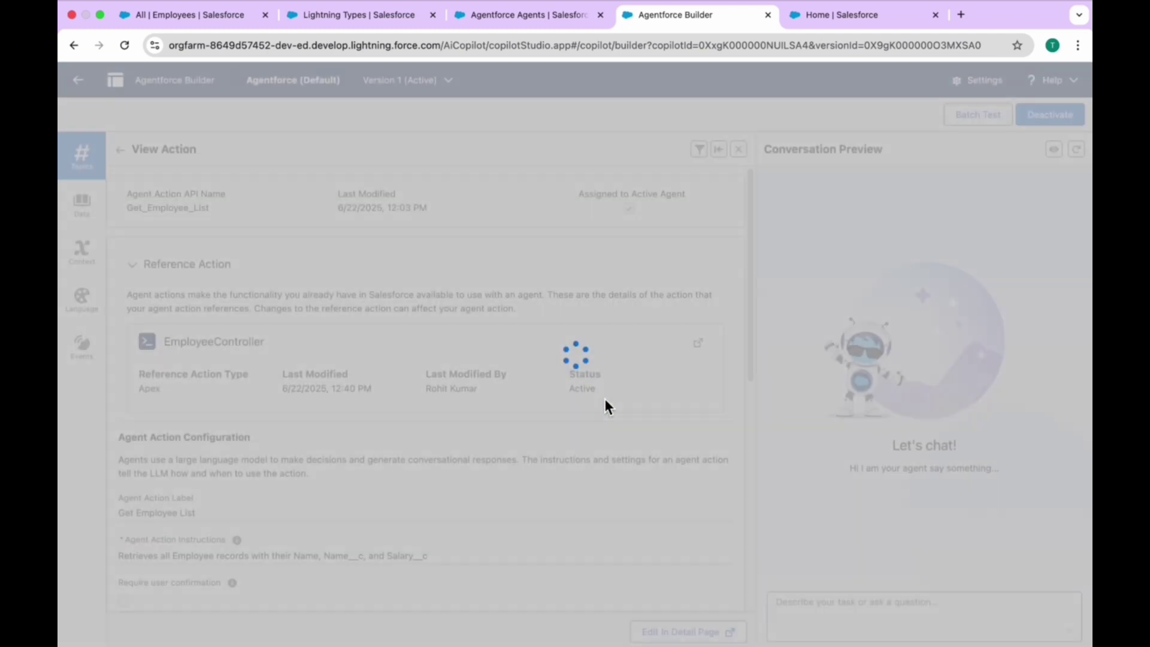
pyautogui.click(935, 14)
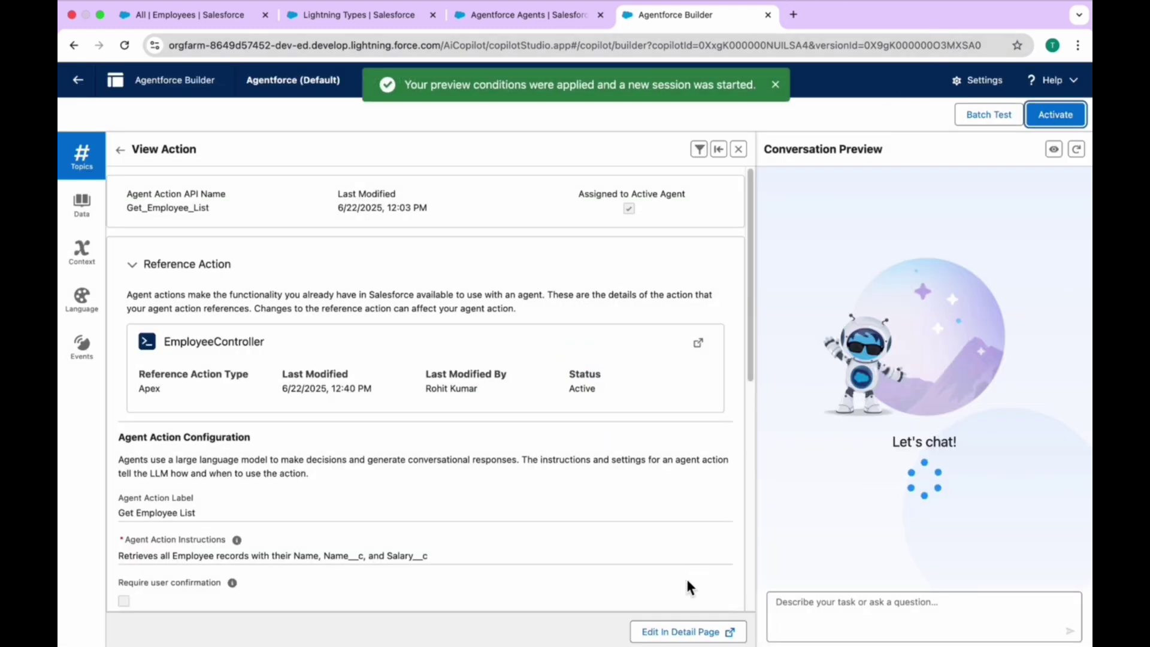
pyautogui.click(670, 632)
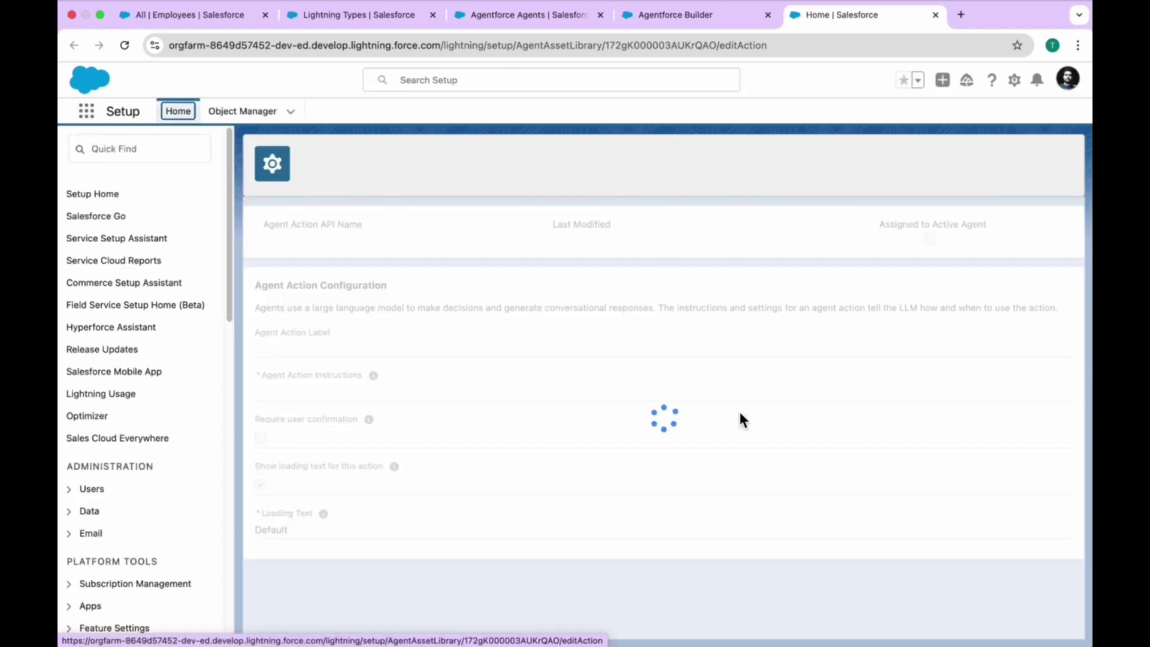
# Step: Change the Get Employee List output rendering to EmpResponse and save the action
pyautogui.scroll(-10, 740, 418)
pyautogui.moveTo(683, 582); pyautogui.dragTo(807, 582)
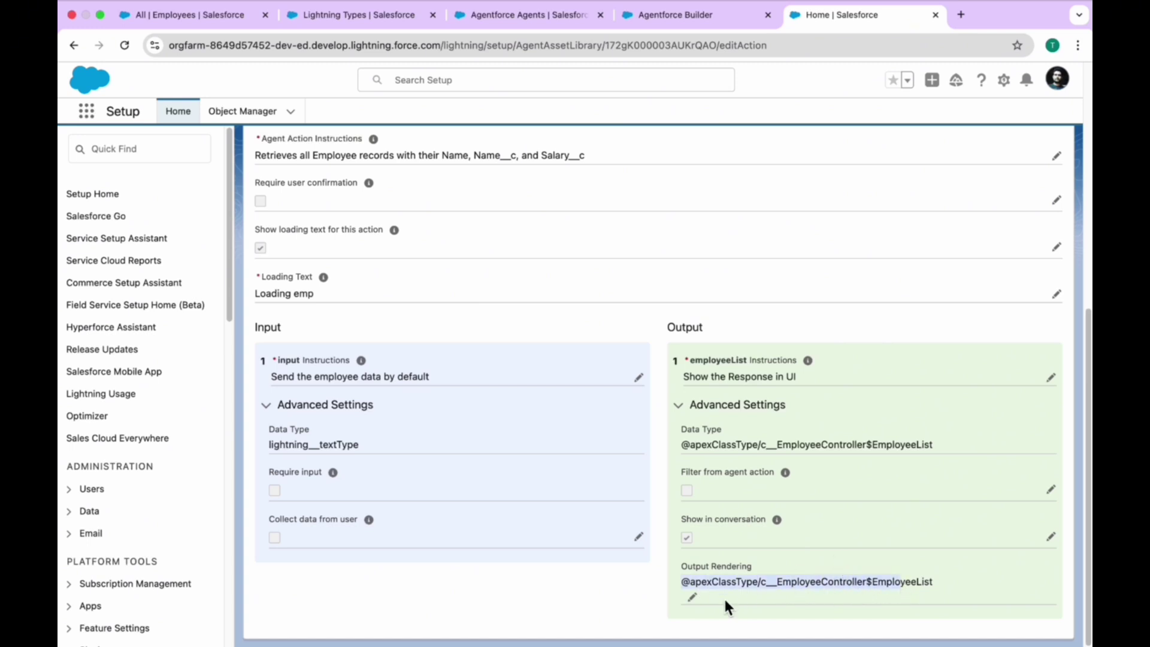
pyautogui.click(693, 598)
pyautogui.click(794, 591)
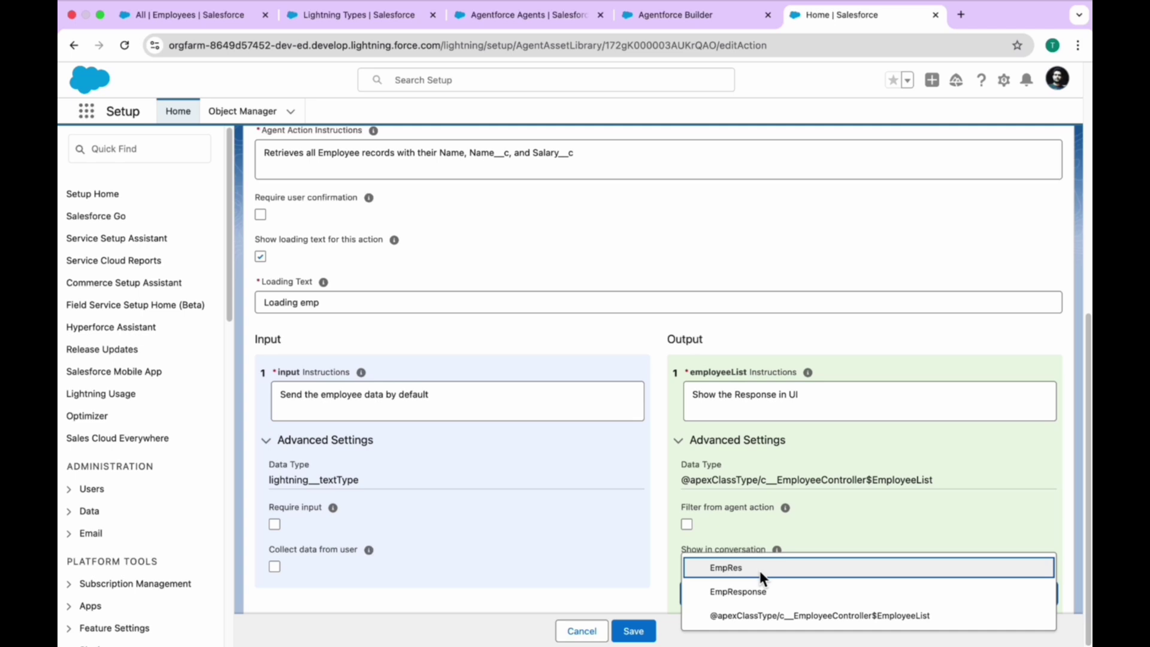
pyautogui.click(751, 595)
pyautogui.click(633, 633)
pyautogui.hotkey('ctrl', 'shift', 'Tab')
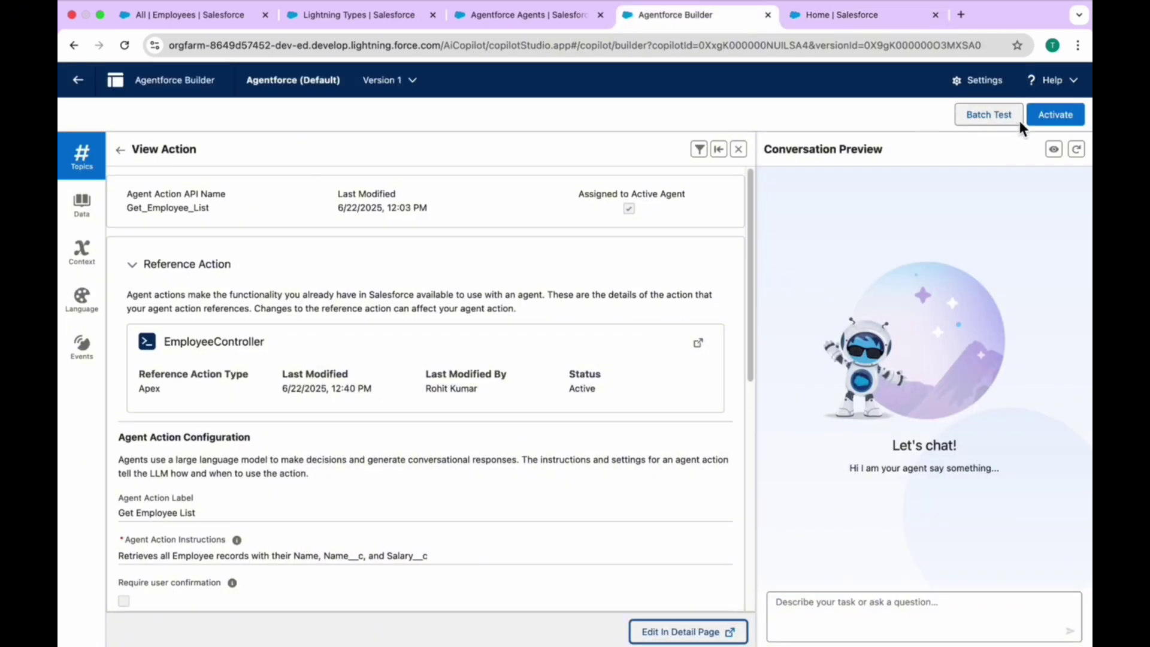
# Step: Reactivate the agent and reload the Employees list to start a fresh Agentforce session
pyautogui.click(1055, 114)
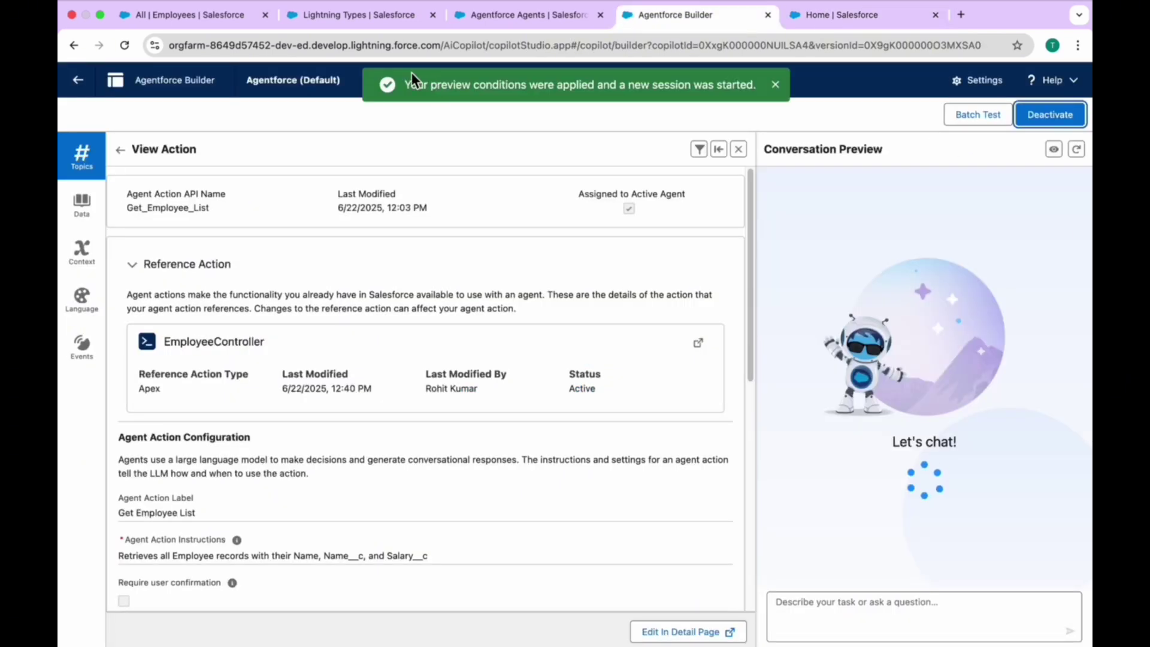
pyautogui.click(164, 12)
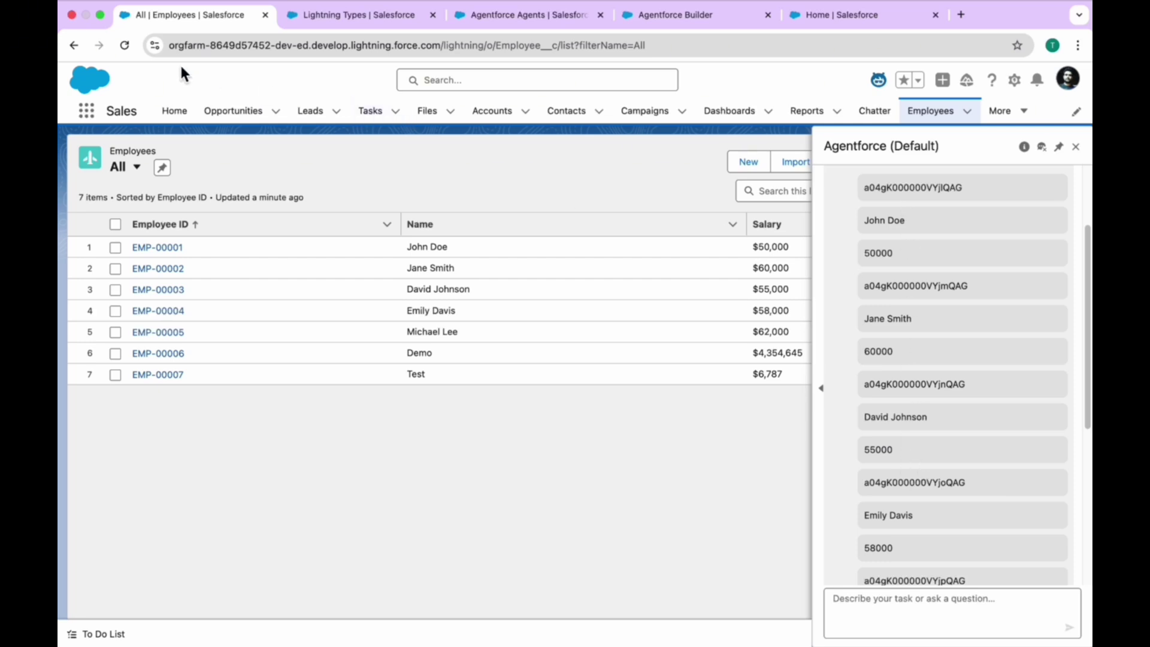
pyautogui.click(125, 45)
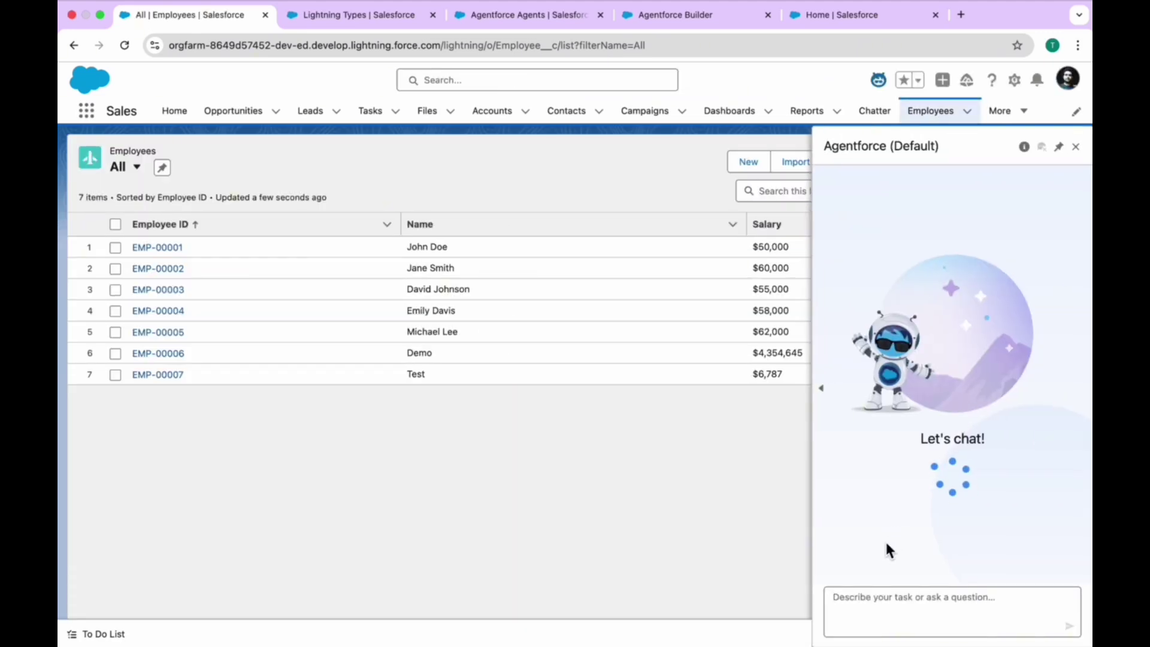
# Step: Ask Agentforce 'show me employees' to get the Employee Directory card at Page 1 of 3
pyautogui.click(864, 602)
pyautogui.write('show me')
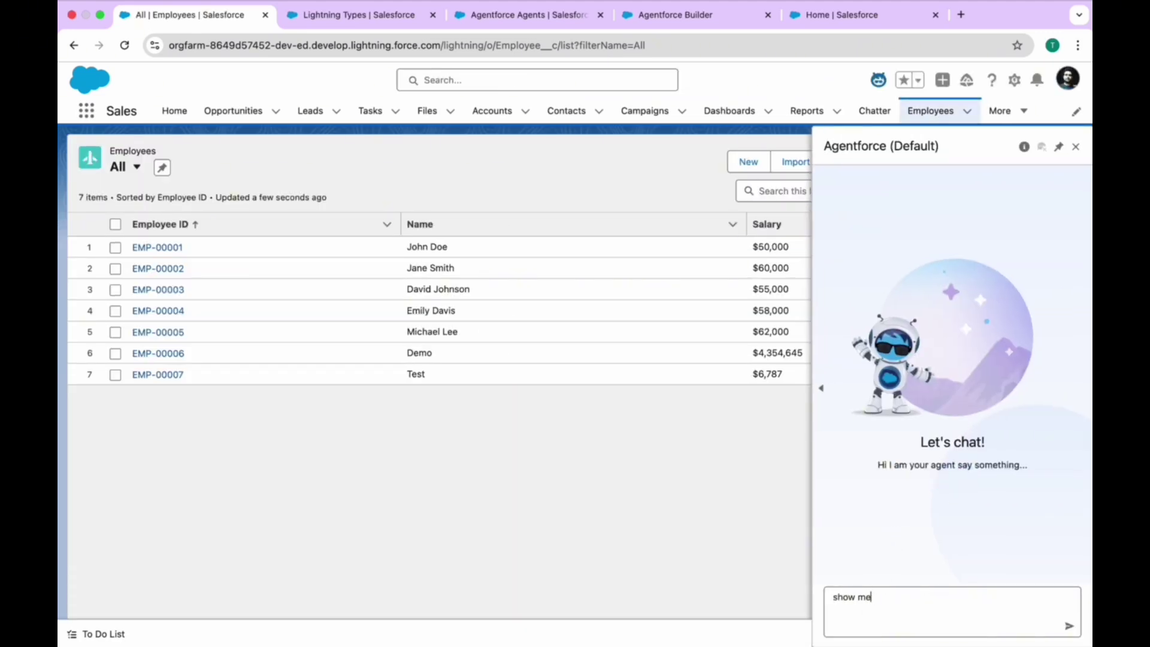
pyautogui.write(' employees')
pyautogui.press('Return')
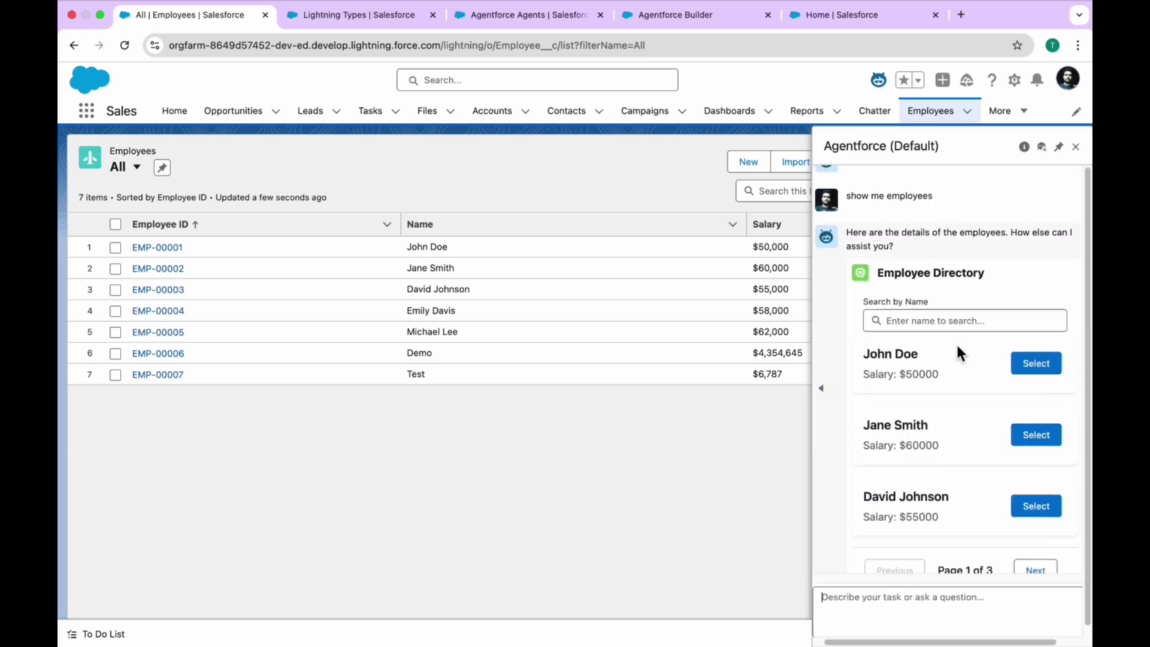
pyautogui.hscroll(2, 911, 287)
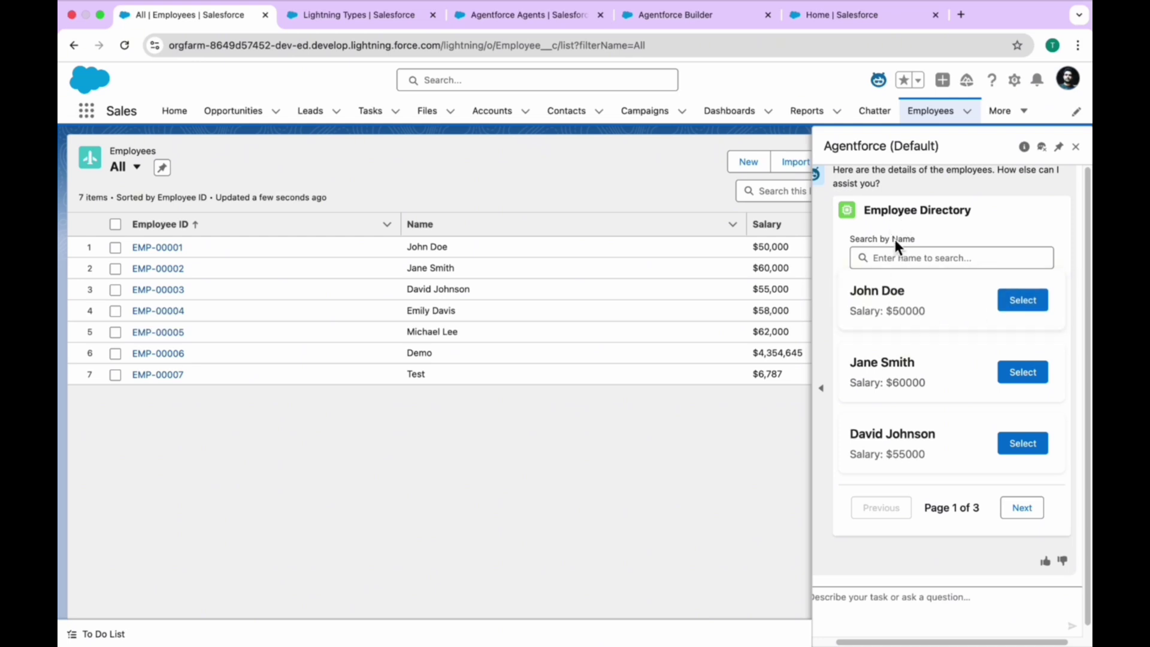
pyautogui.click(898, 257)
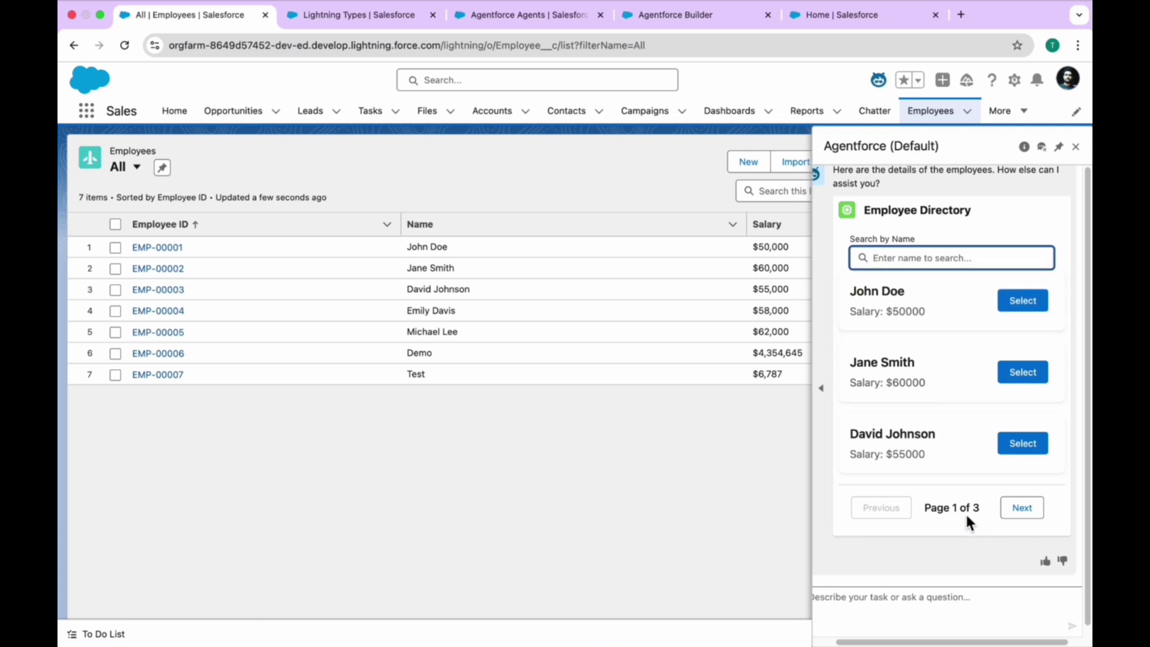
# Step: Page the Employee Directory card forward to page 3 and back to page 1
pyautogui.click(1029, 512)
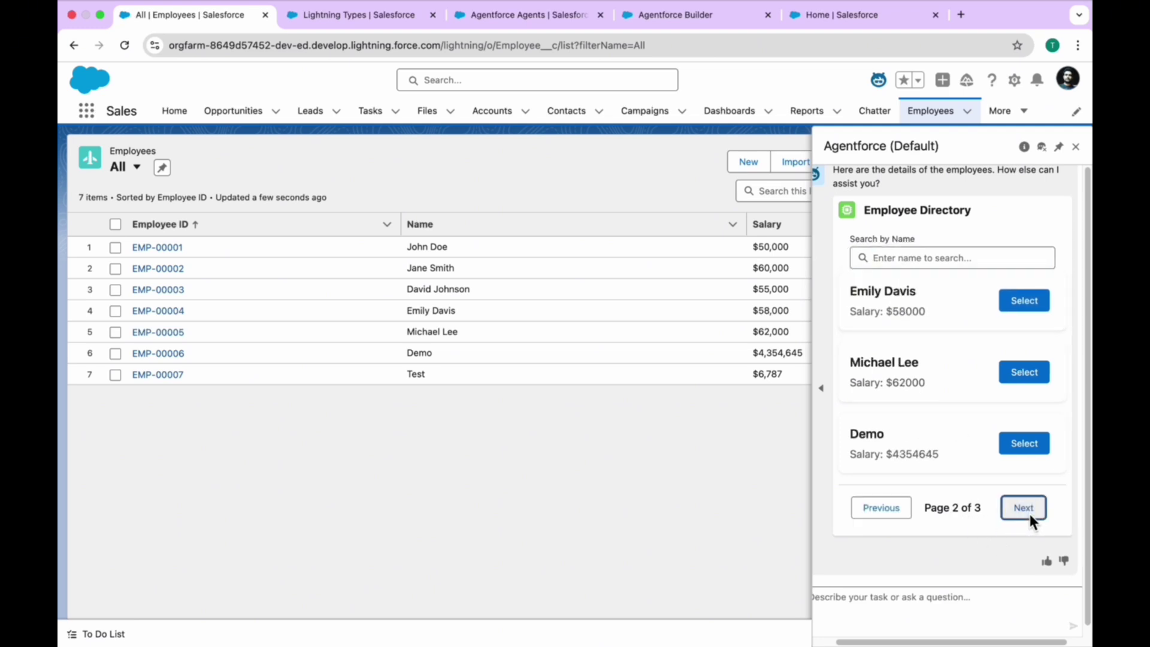
pyautogui.click(1030, 514)
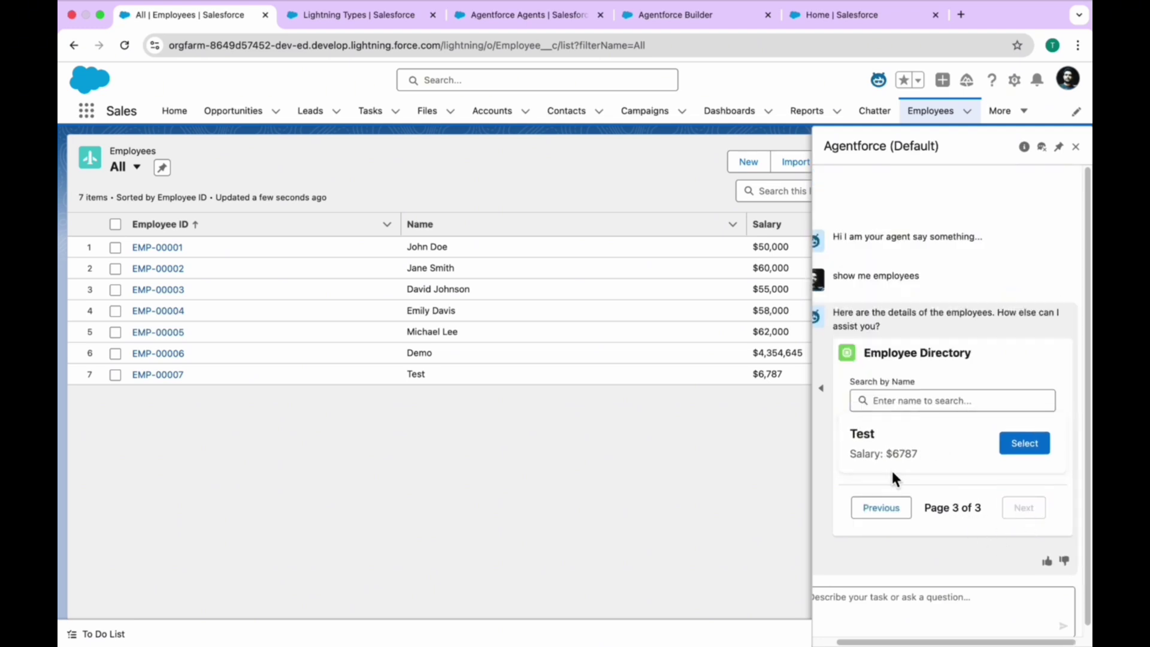
pyautogui.click(874, 507)
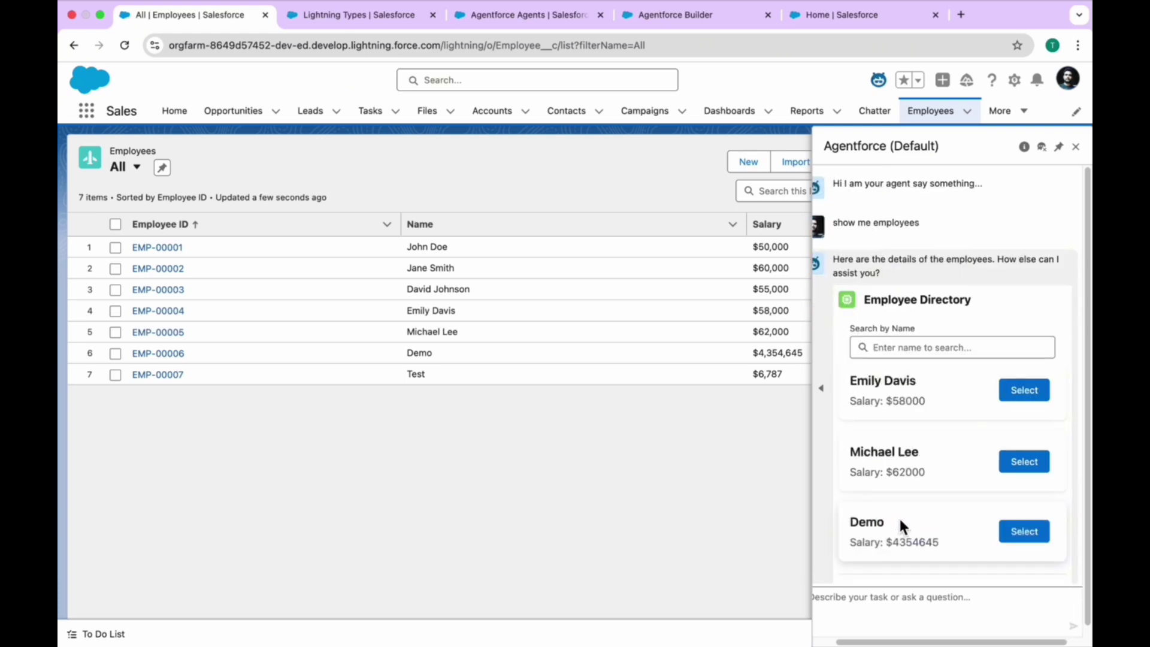
pyautogui.click(881, 509)
# Step: Search the directory for 'test', open EMP-00007's record, and clear the name filter
pyautogui.click(906, 258)
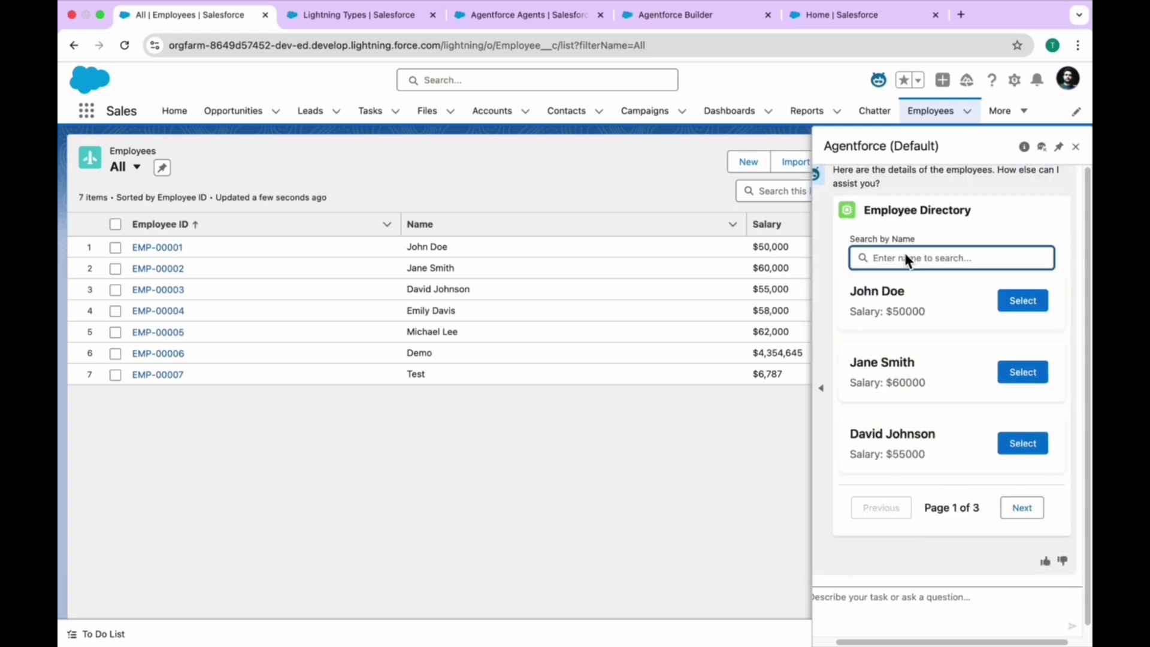
pyautogui.write('test')
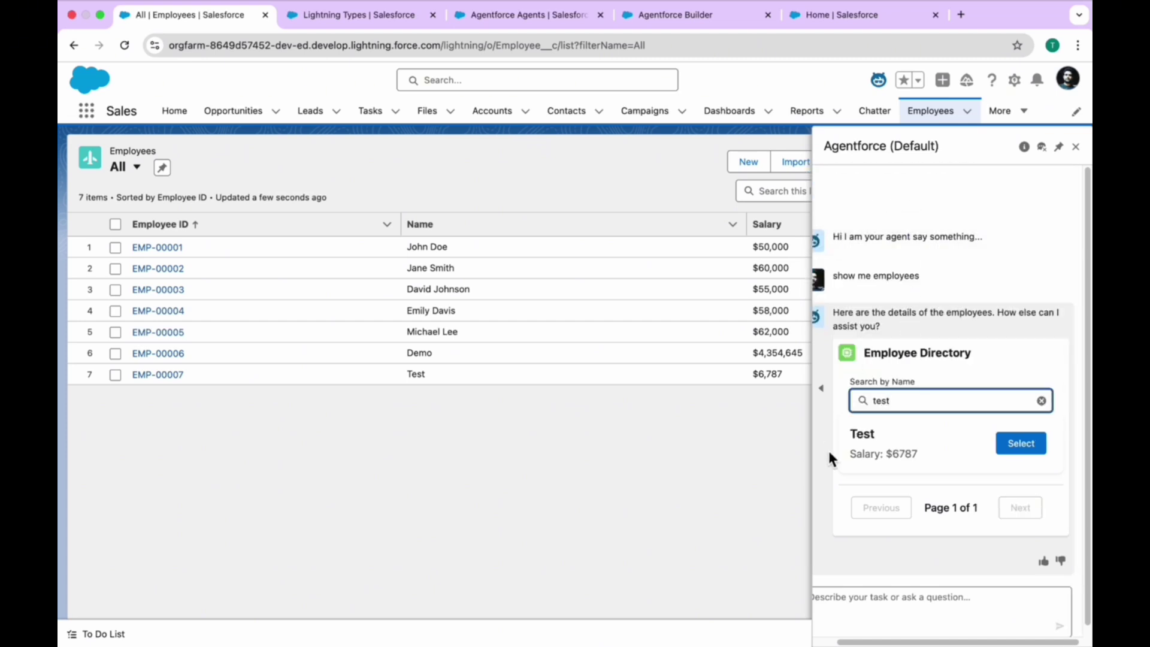
pyautogui.click(1030, 441)
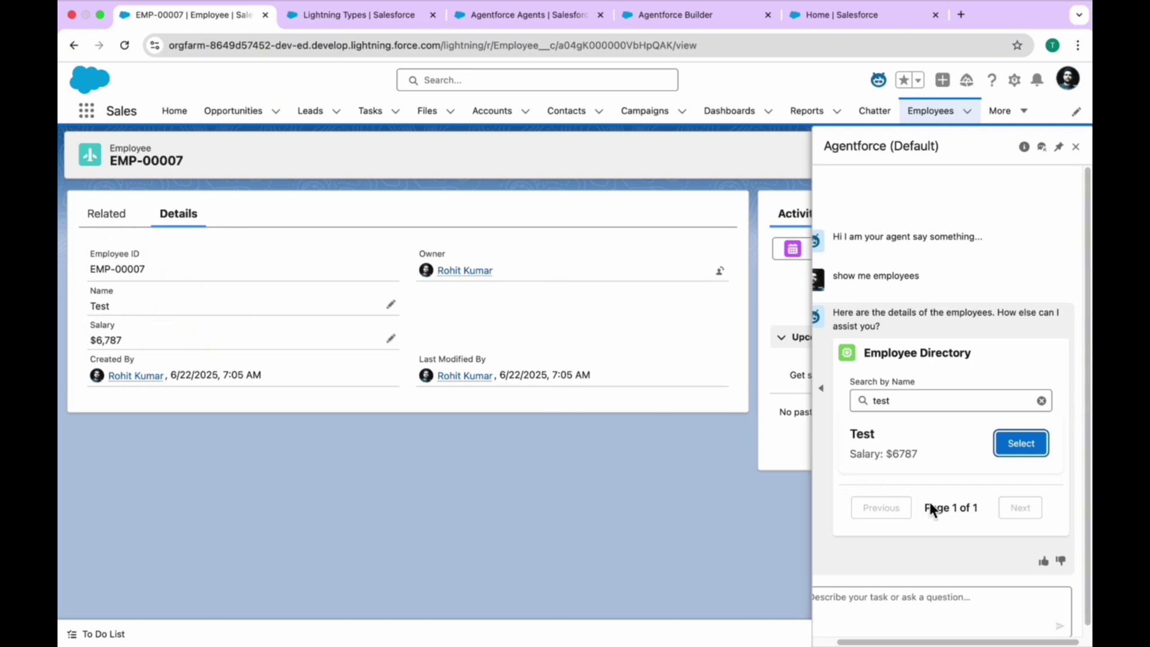
pyautogui.click(1042, 400)
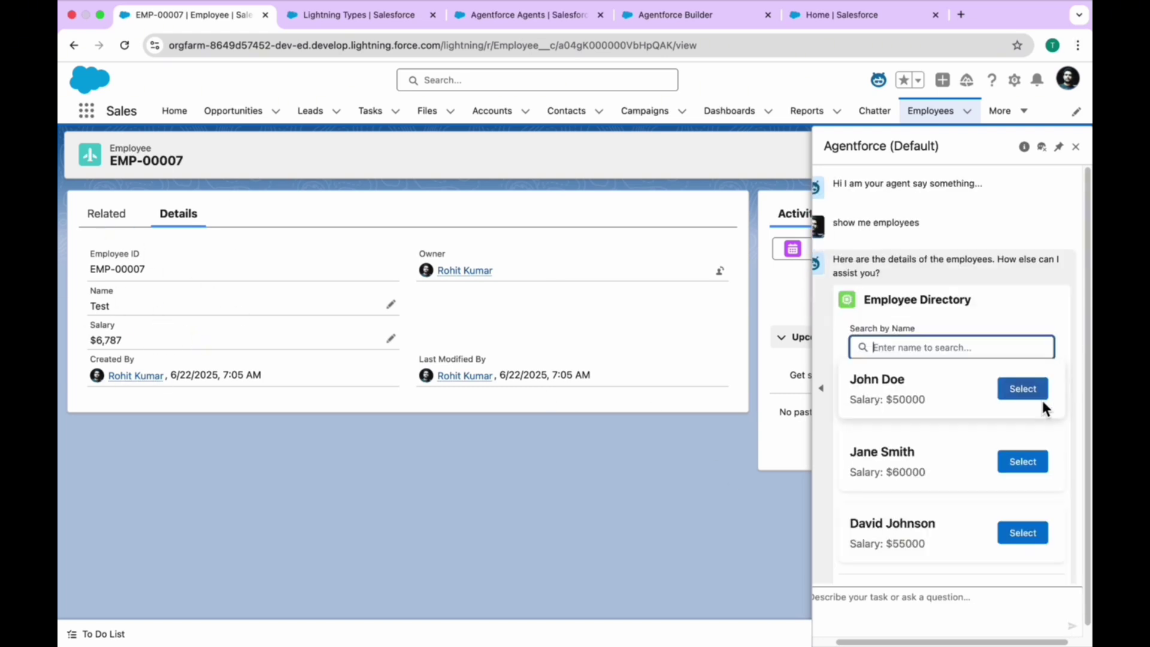
pyautogui.scroll(-2, 944, 365)
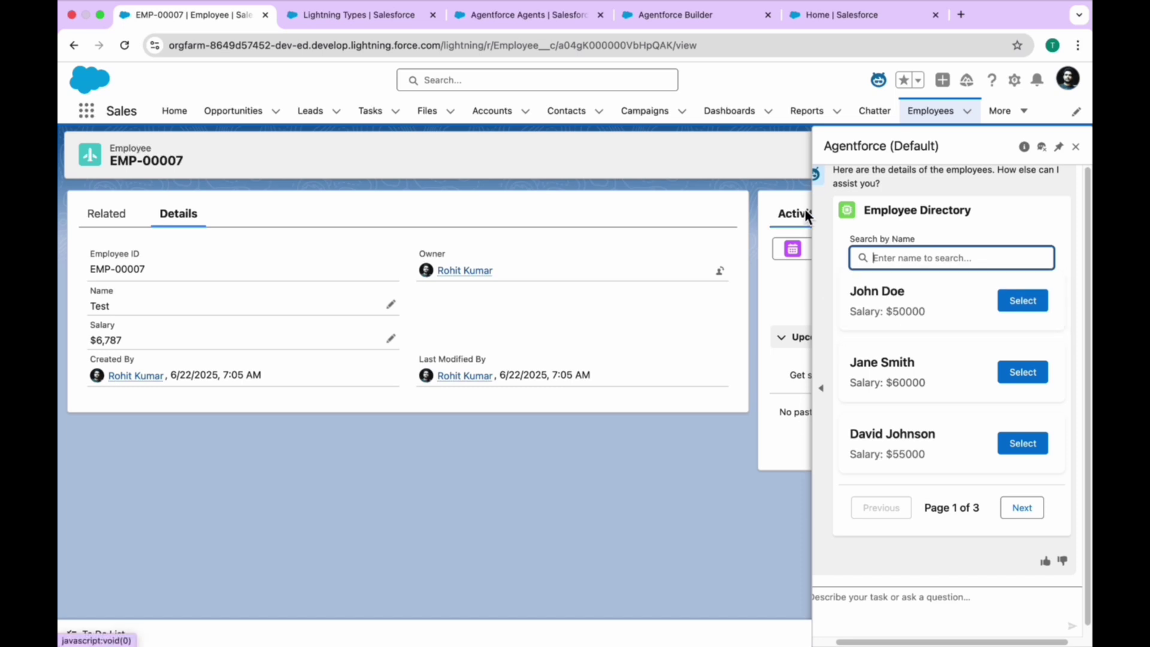
pyautogui.hotkey('ctrl', 'Right')
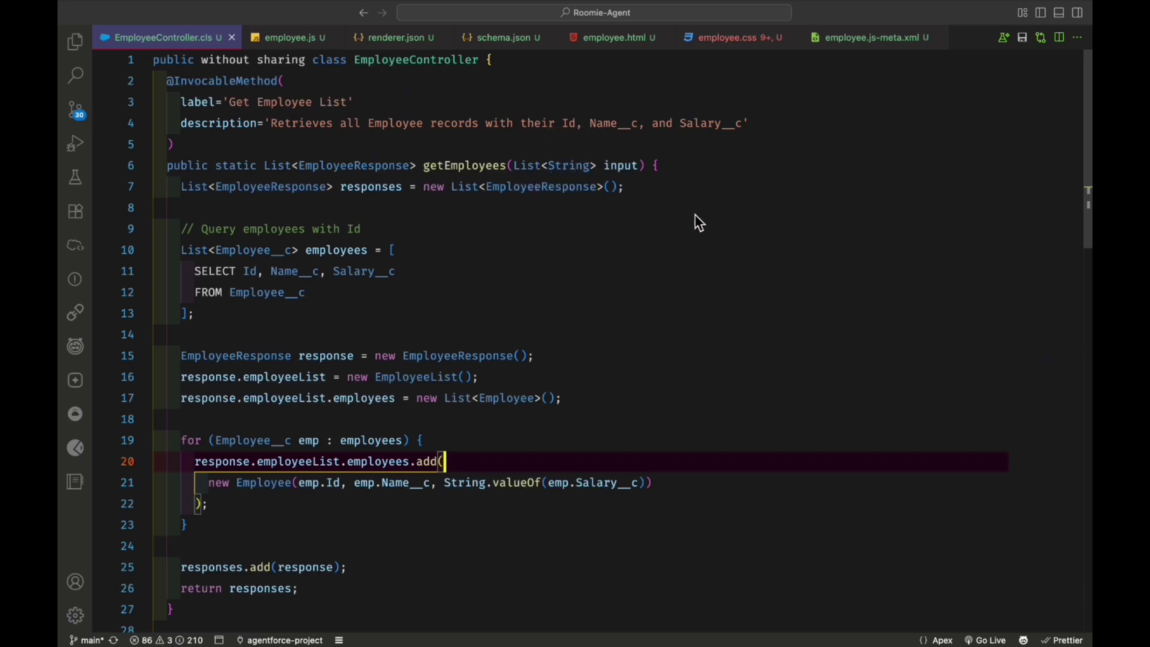
pyautogui.moveTo(169, 84); pyautogui.dragTo(222, 152)
pyautogui.click(372, 166)
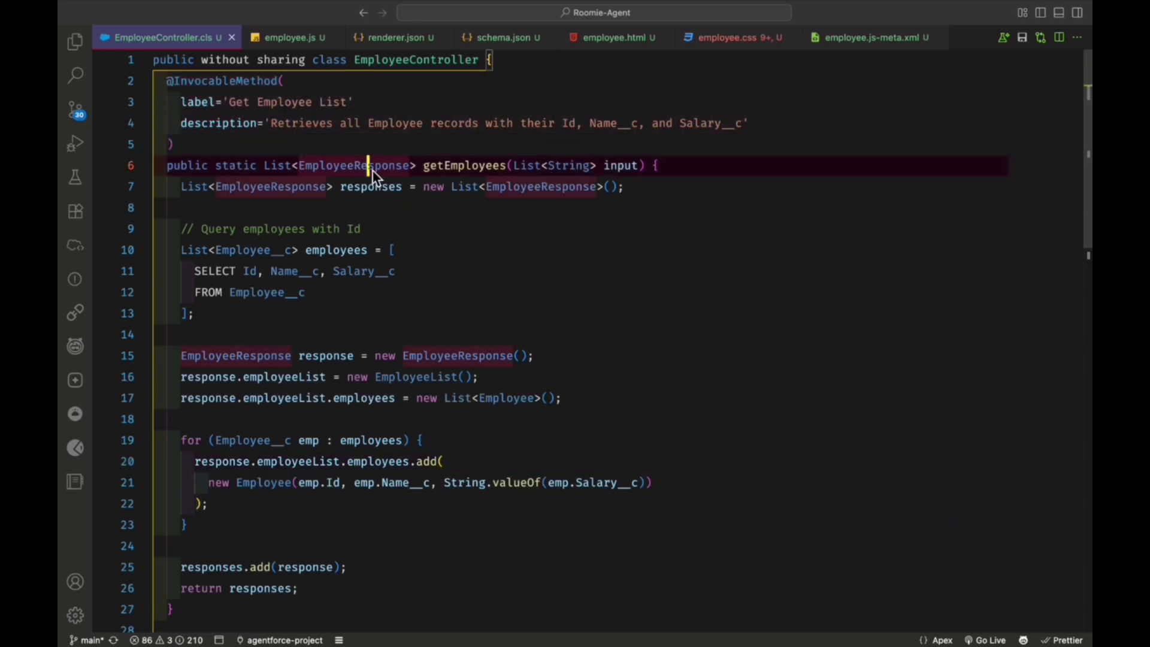
pyautogui.doubleClick(468, 171)
pyautogui.scroll(-2, 476, 248)
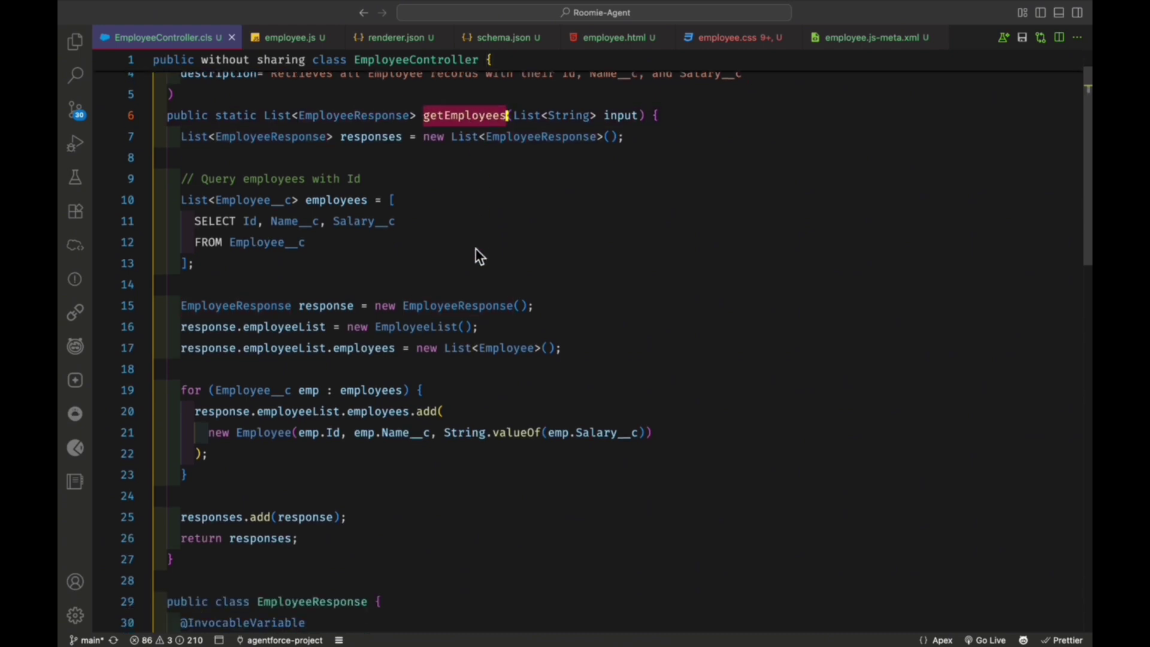
pyautogui.doubleClick(275, 139)
pyautogui.scroll(-3, 390, 245)
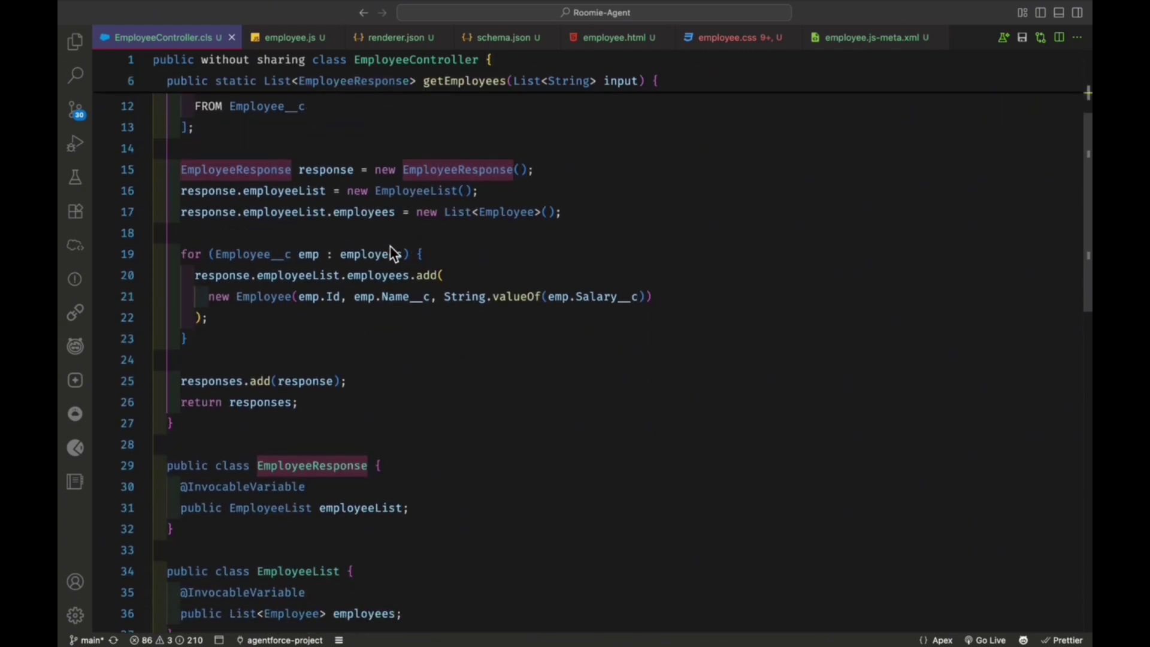
pyautogui.scroll(-4, 378, 357)
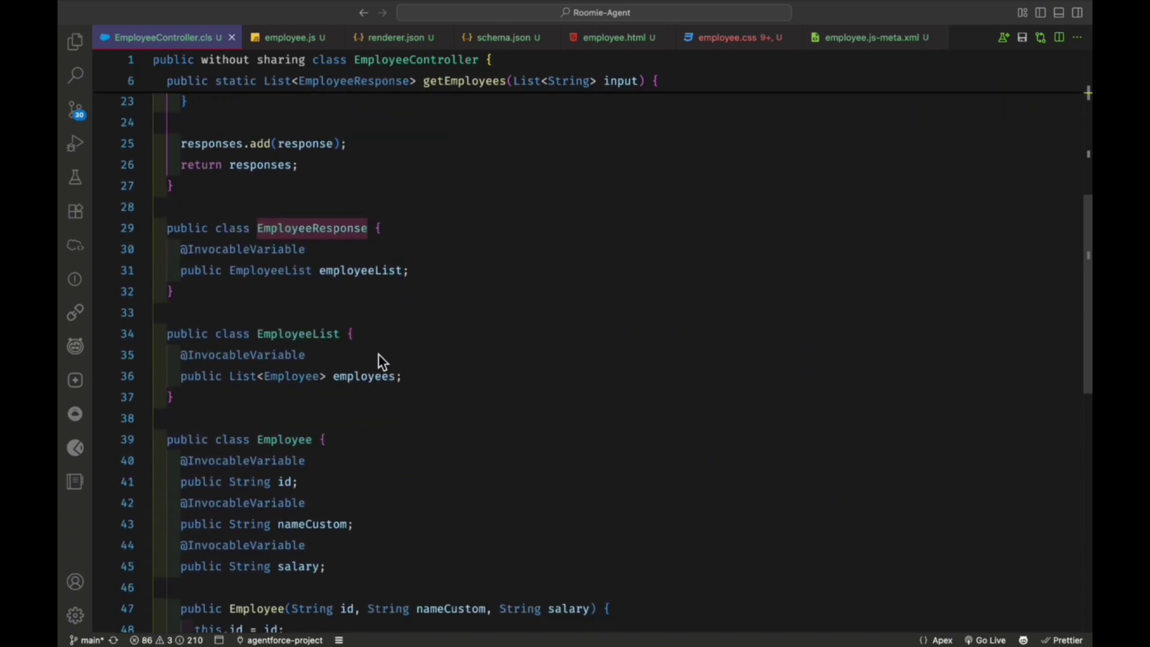
# Step: Point out the EmployeeList and Employee wrapper classes, then return to the Salesforce browser
pyautogui.click(349, 273)
pyautogui.doubleClick(275, 274)
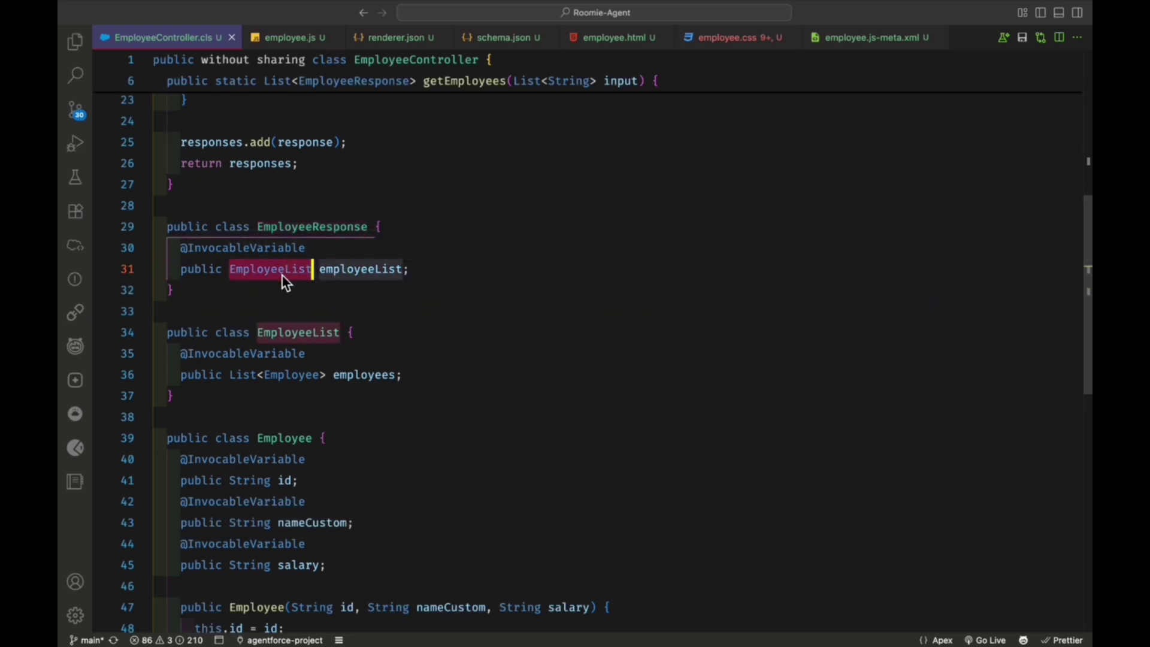
pyautogui.scroll(-2, 372, 329)
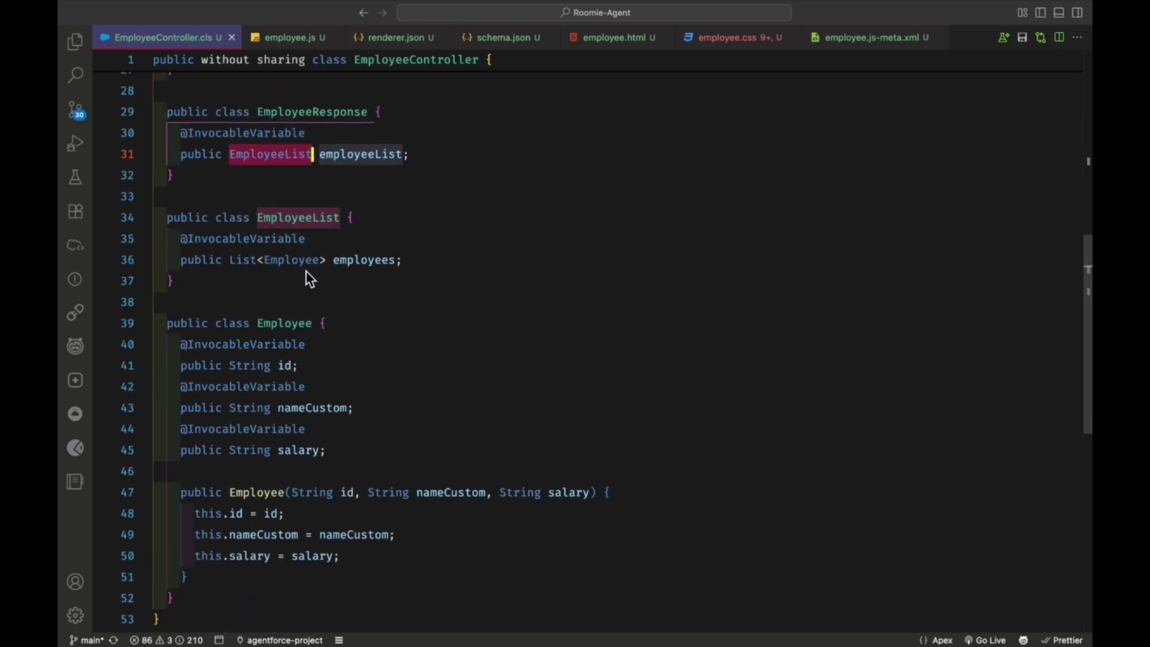
pyautogui.scroll(-1, 339, 318)
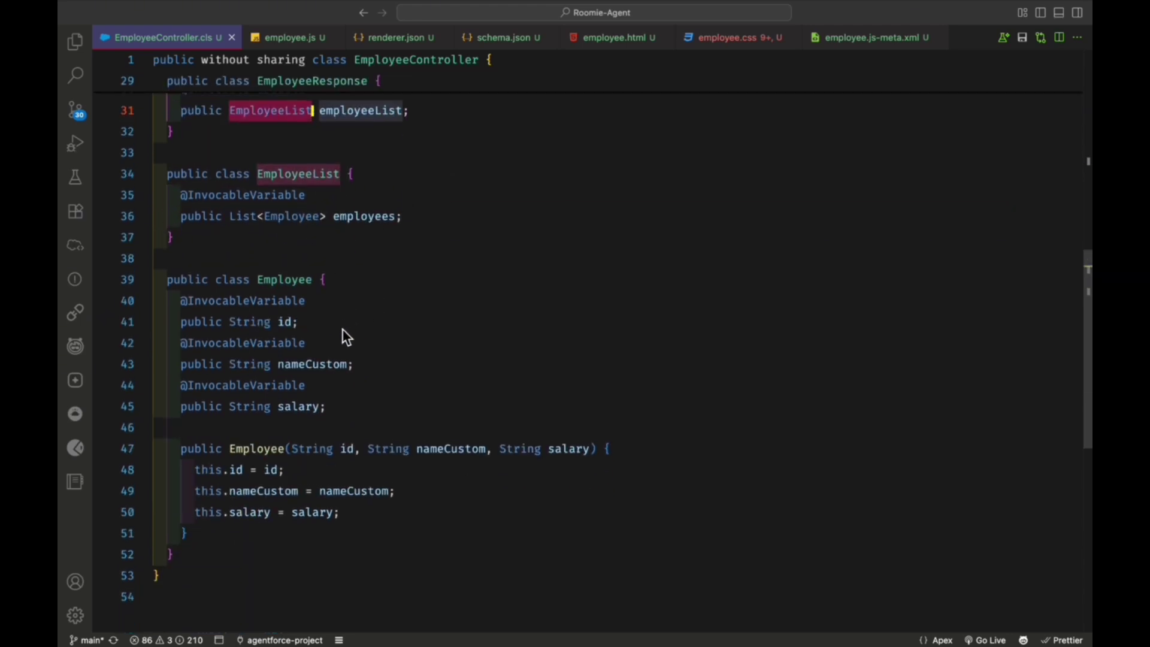
pyautogui.click(286, 273)
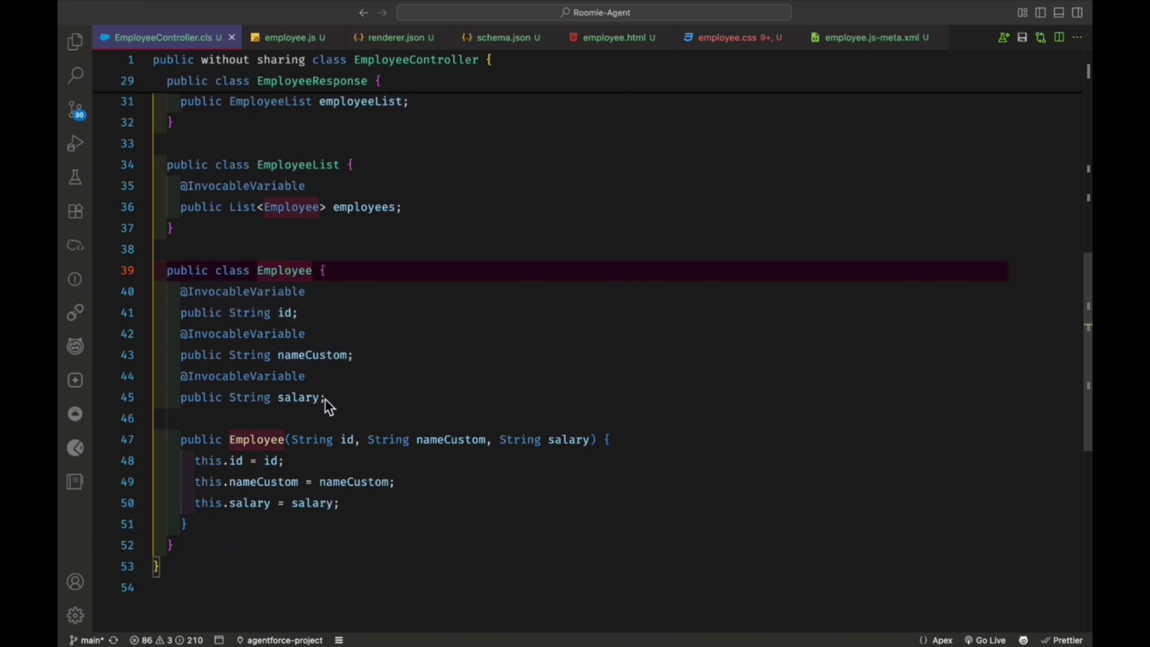
pyautogui.scroll(-2, 398, 423)
pyautogui.moveTo(175, 351); pyautogui.dragTo(251, 433)
pyautogui.scroll(6, 281, 227)
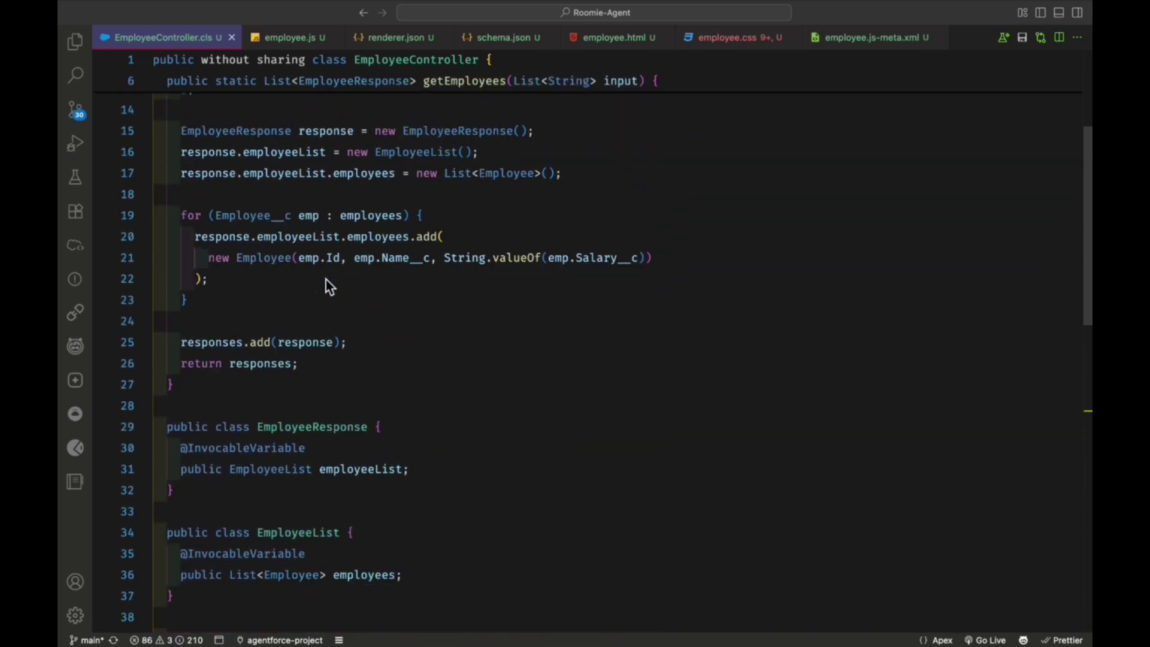
pyautogui.scroll(5, 328, 286)
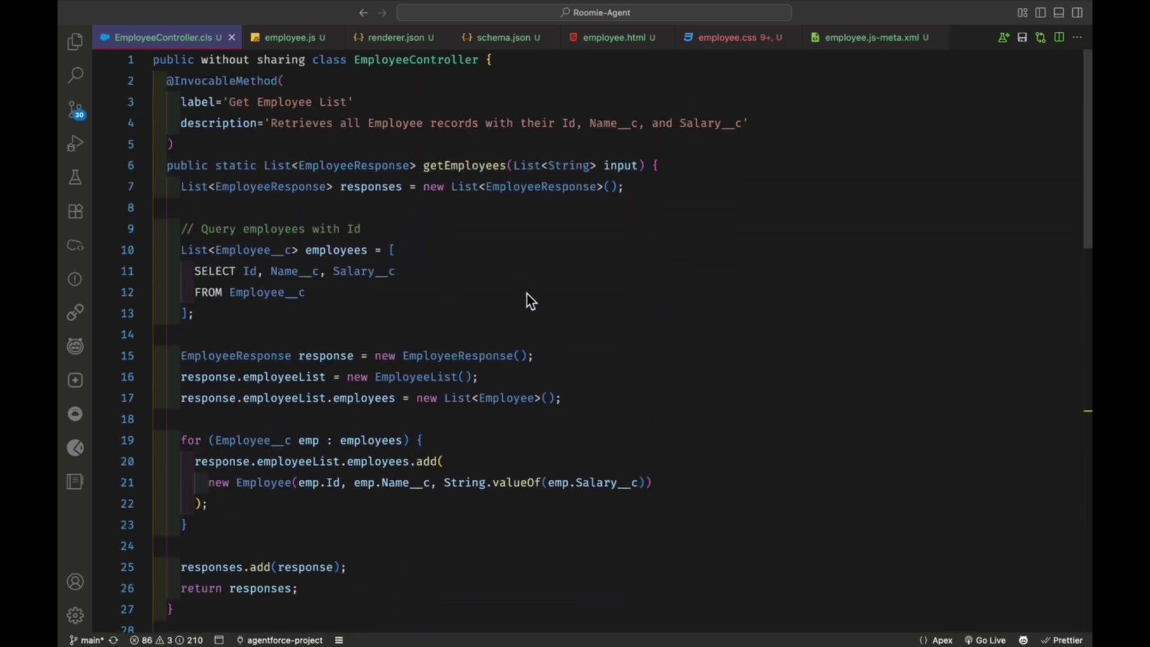
pyautogui.hotkey('ctrl', 'Right')
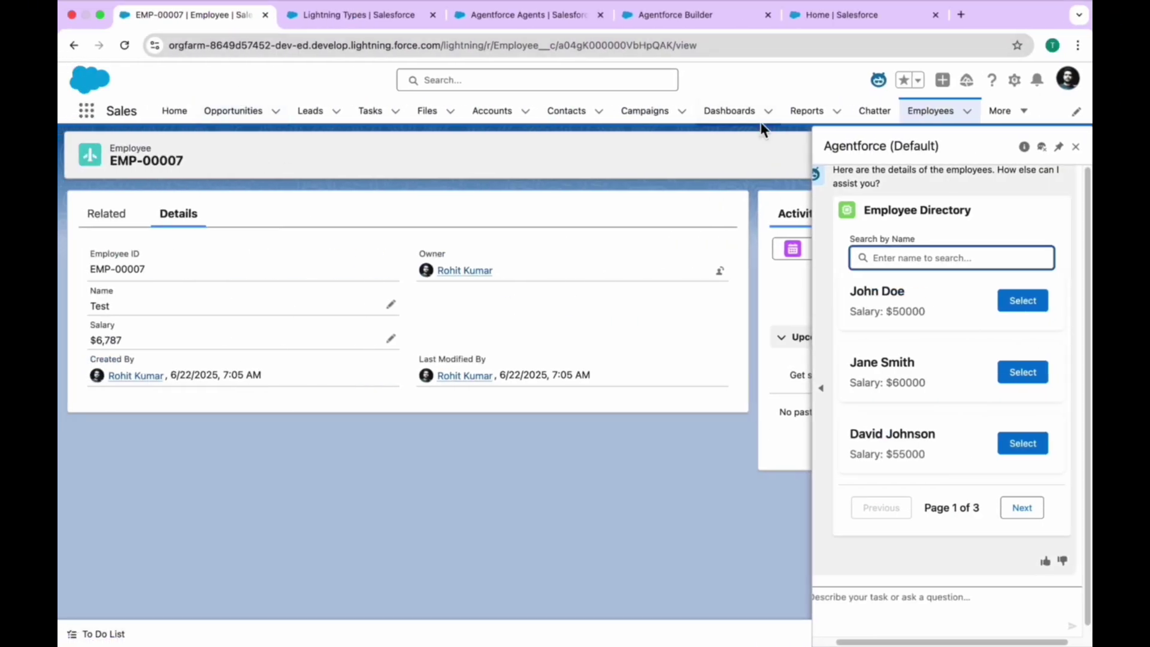
# Step: Open Setup in a new tab and close the Agentforce chat panel
pyautogui.click(1013, 79)
pyautogui.click(944, 143)
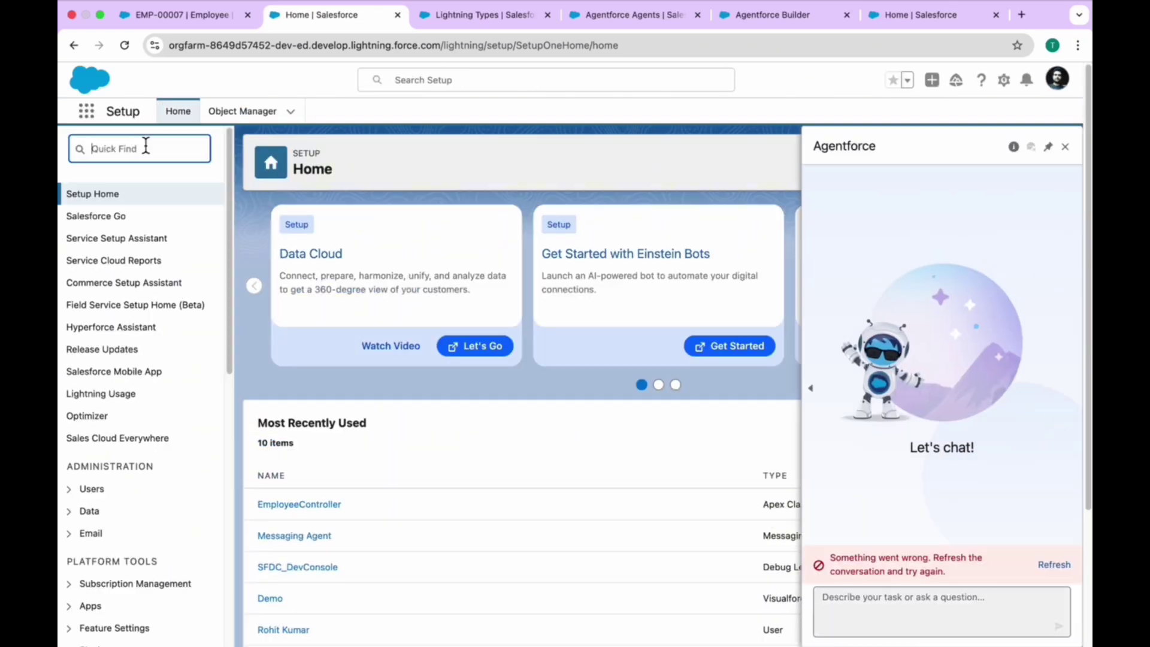
pyautogui.click(1065, 146)
# Step: Find Lightning Types via Quick Find 'types' and highlight the Employee Data (empResponse) type
pyautogui.click(184, 149)
pyautogui.write('types')
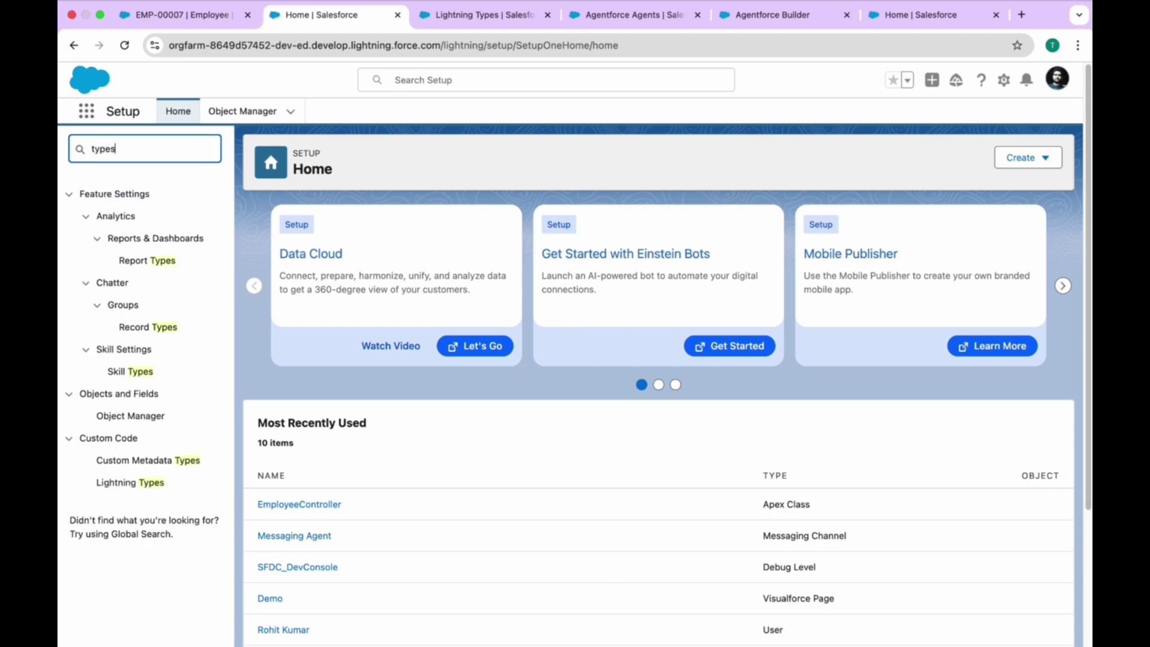
pyautogui.click(114, 484)
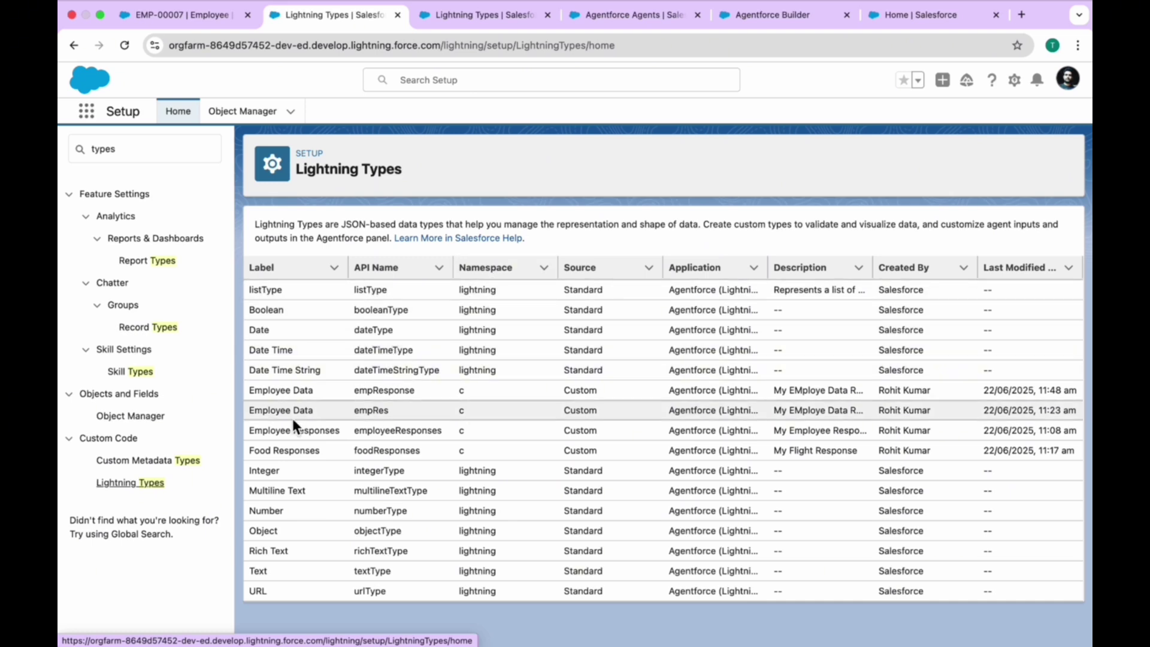
pyautogui.moveTo(250, 393); pyautogui.dragTo(422, 391)
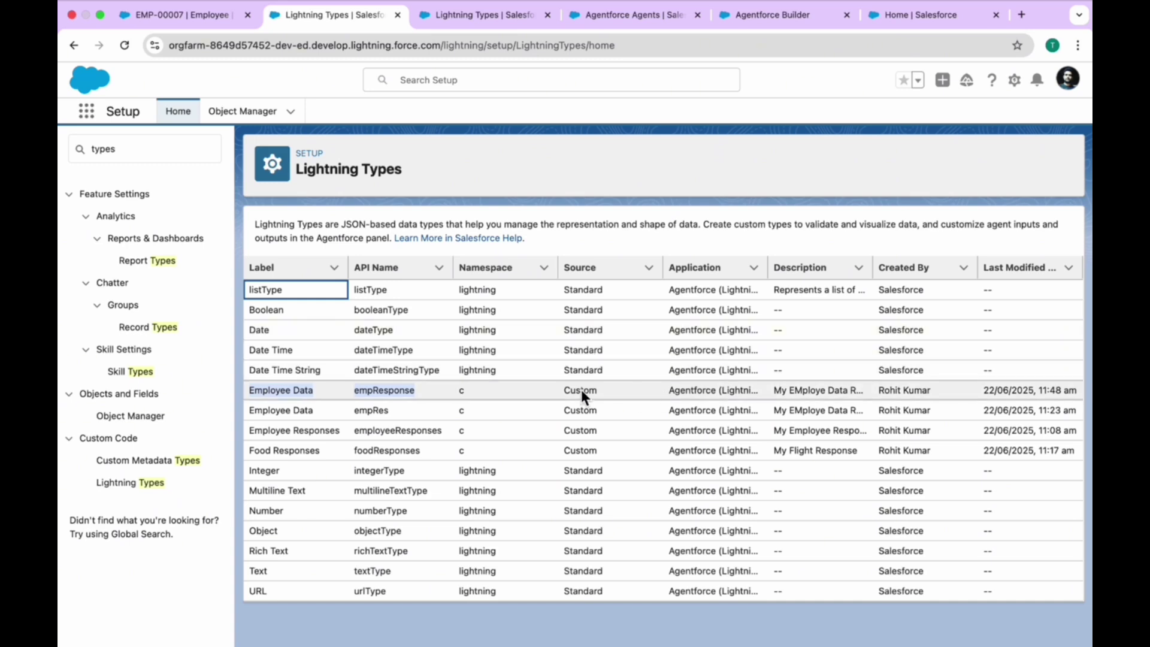
pyautogui.click(332, 396)
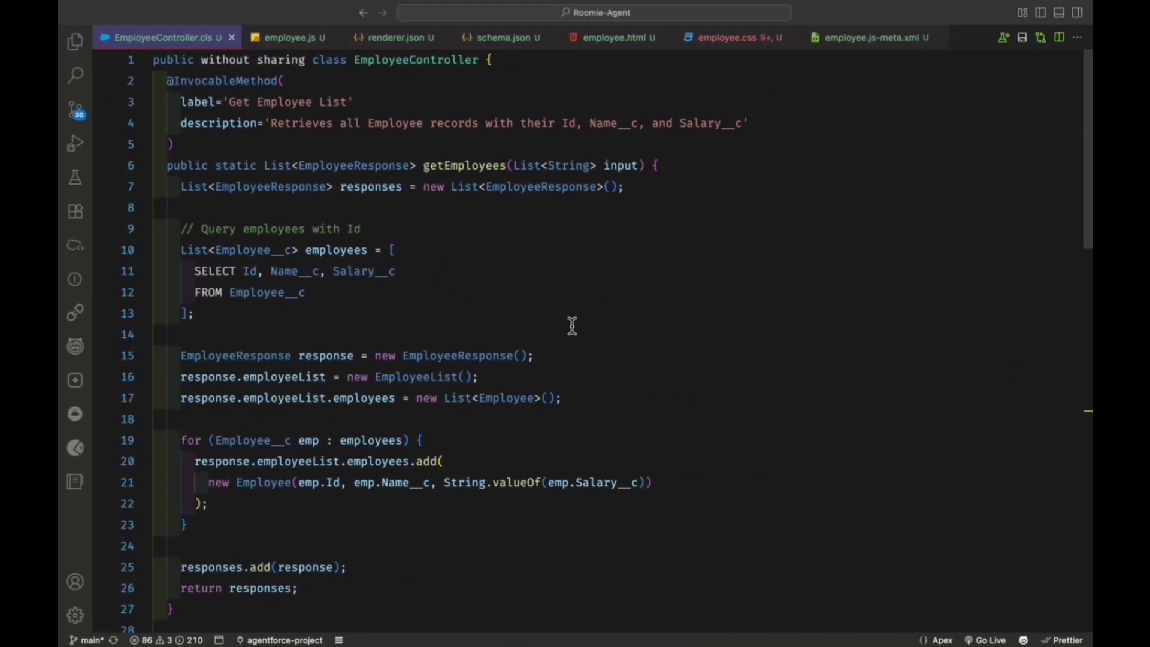
# Step: Review the top of employee.js, inspecting the value getter and this._value on line 18
pyautogui.click(293, 41)
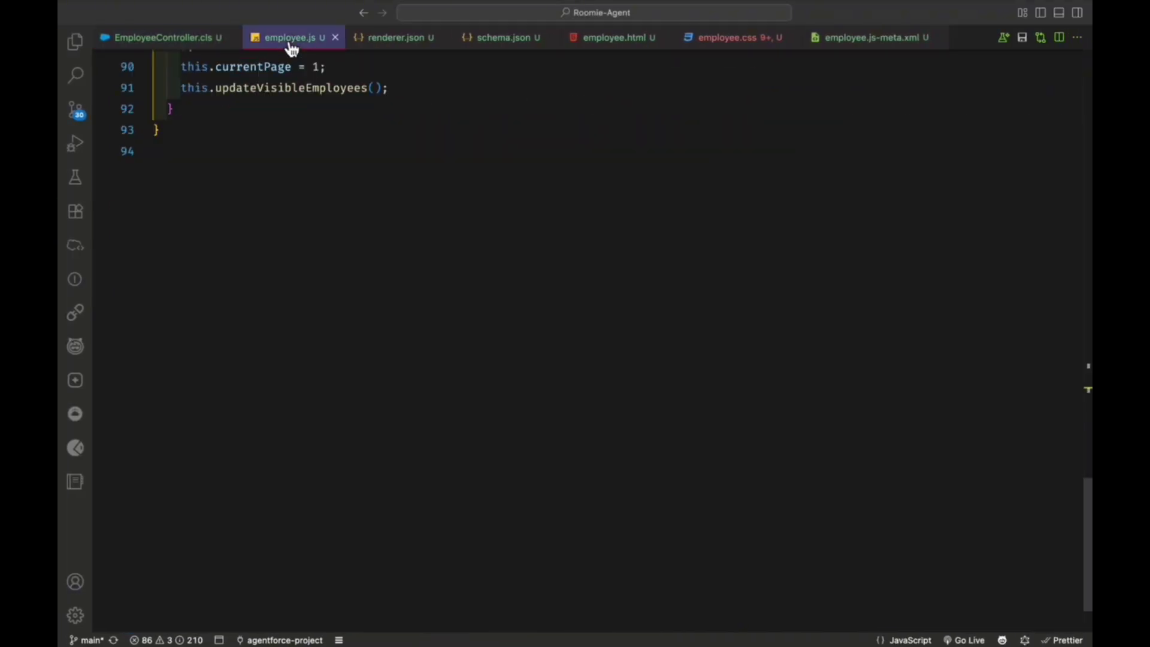
pyautogui.scroll(10, 440, 208)
pyautogui.scroll(15, 441, 212)
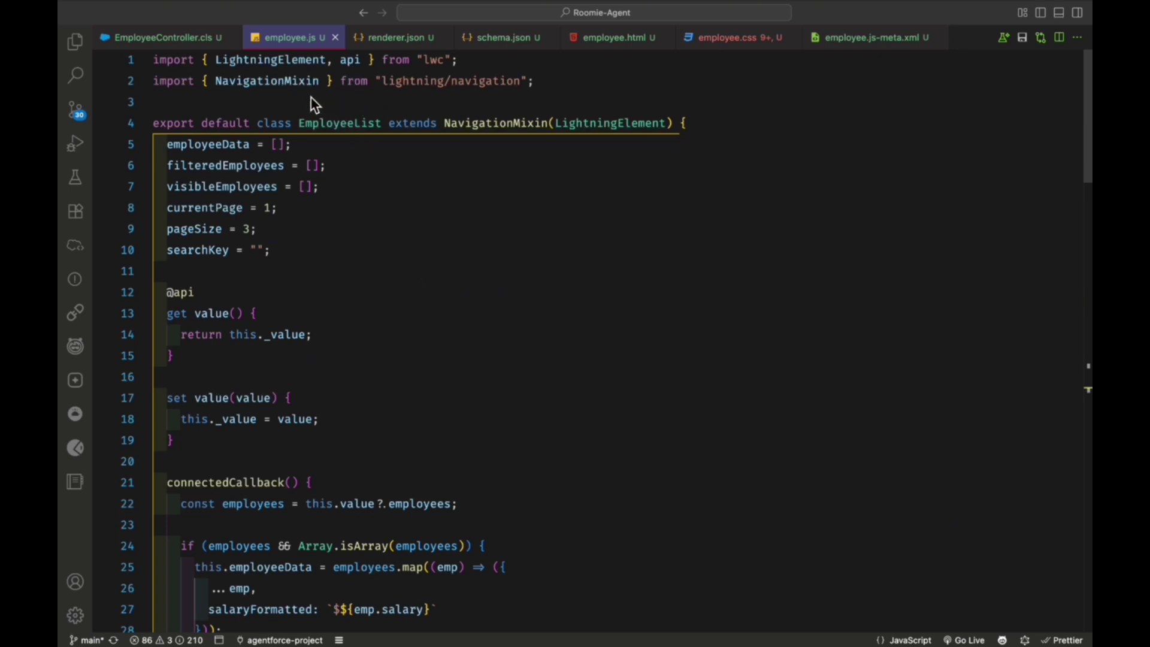
pyautogui.scroll(-2, 382, 259)
pyautogui.scroll(2, 382, 258)
pyautogui.scroll(-2, 264, 299)
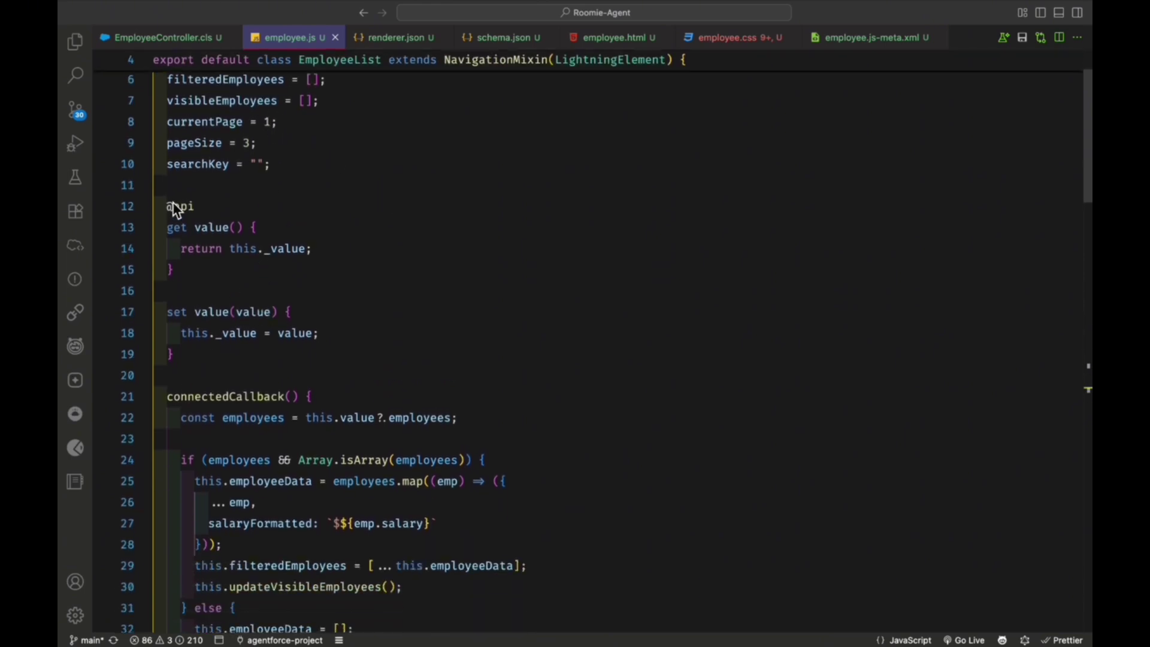
pyautogui.click(258, 234)
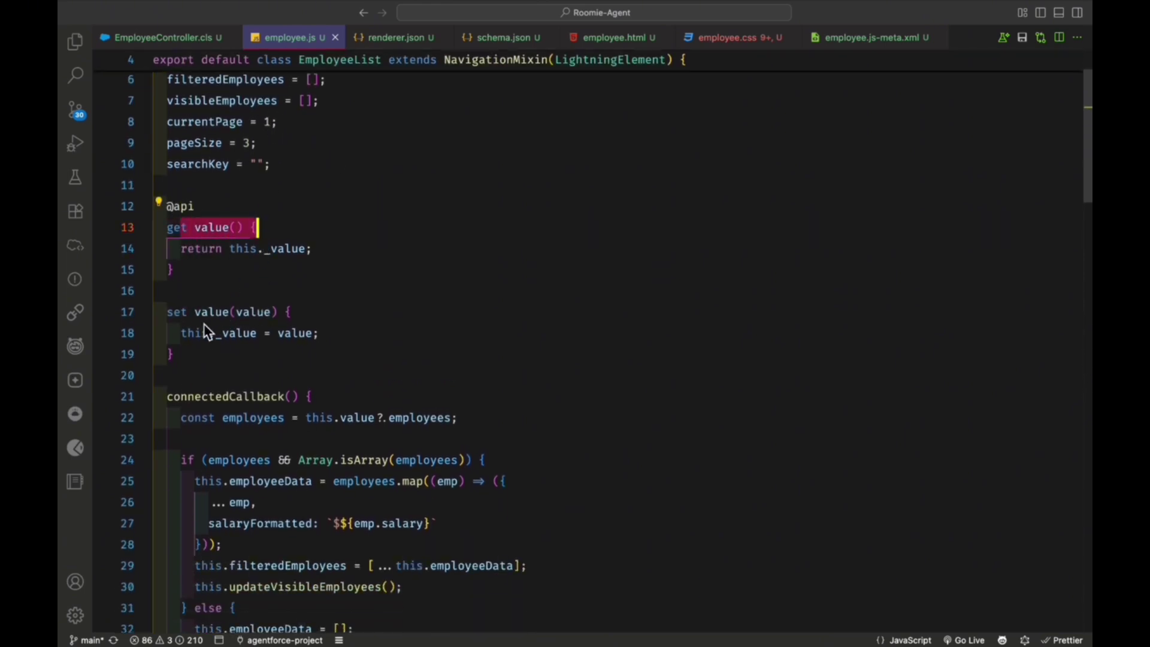
pyautogui.click(241, 333)
pyautogui.click(257, 328)
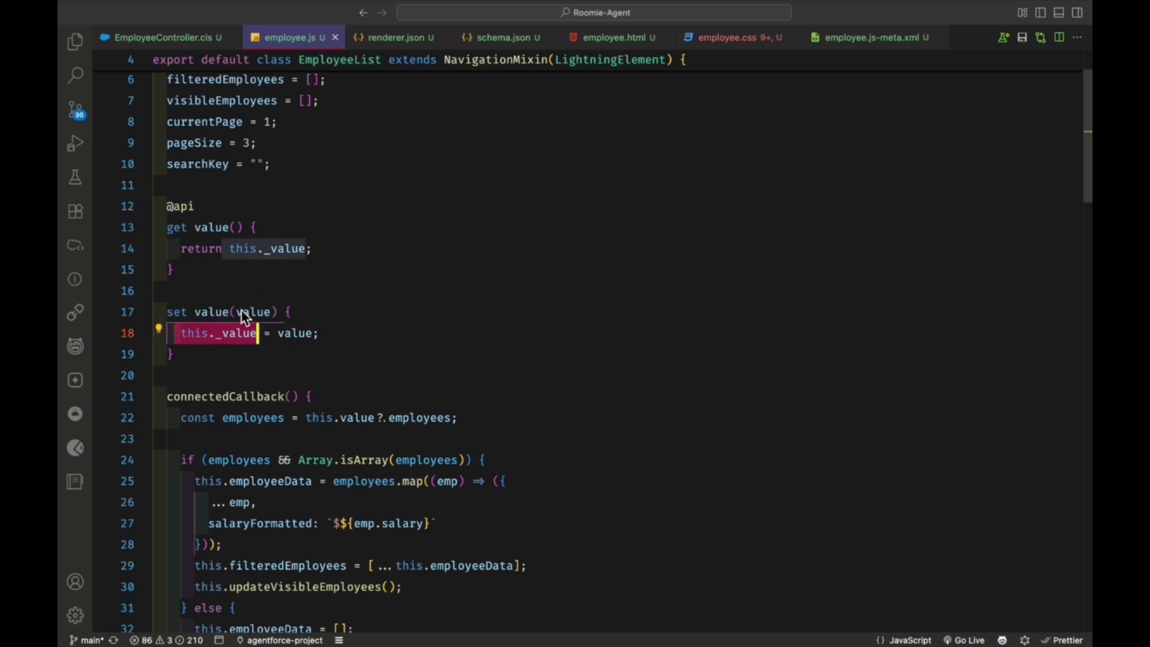
# Step: Scroll through the rest of employee.js and return to its top
pyautogui.scroll(-3, 291, 358)
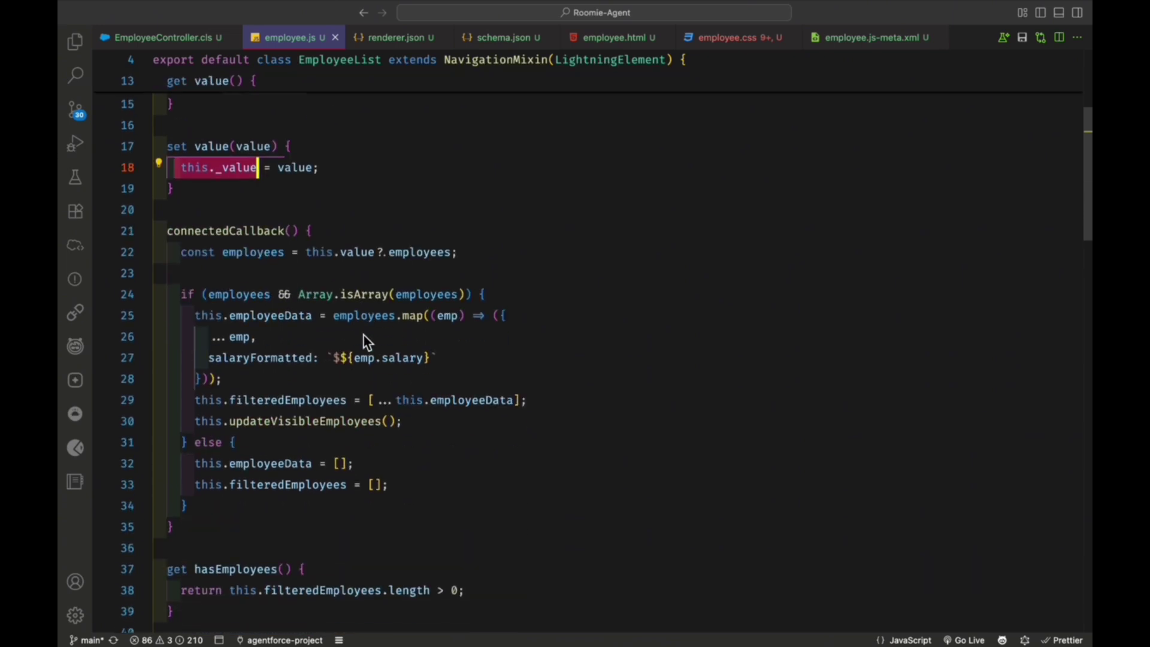
pyautogui.scroll(-3, 355, 272)
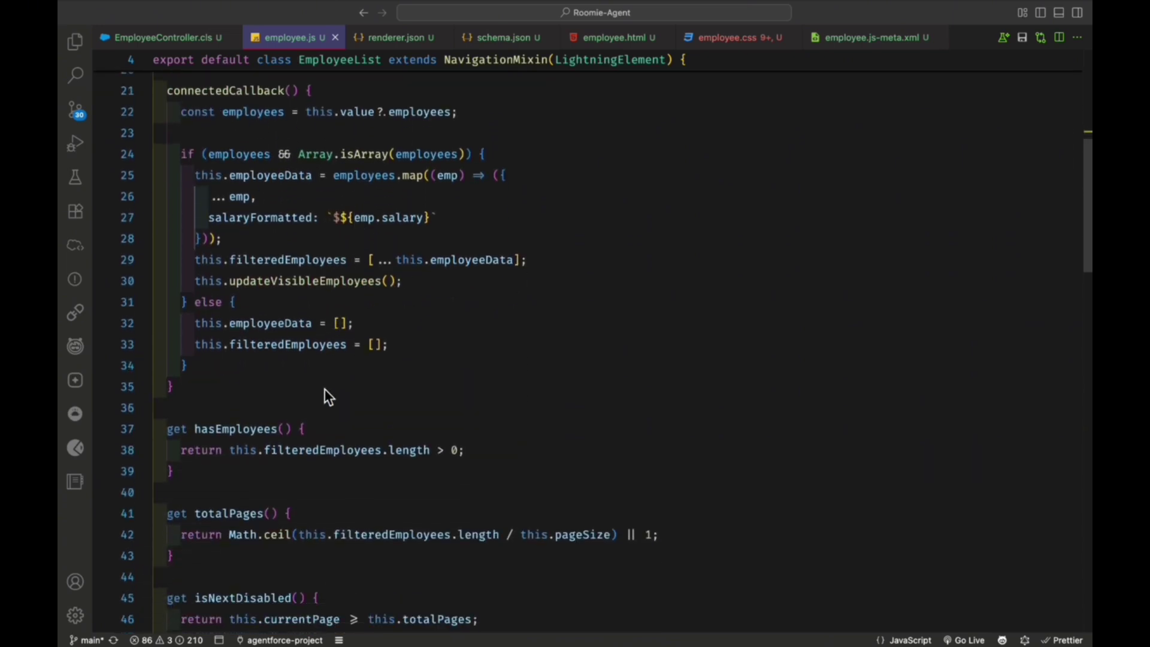
pyautogui.moveTo(411, 182)
pyautogui.scroll(-3, 397, 302)
pyautogui.scroll(-1, 397, 307)
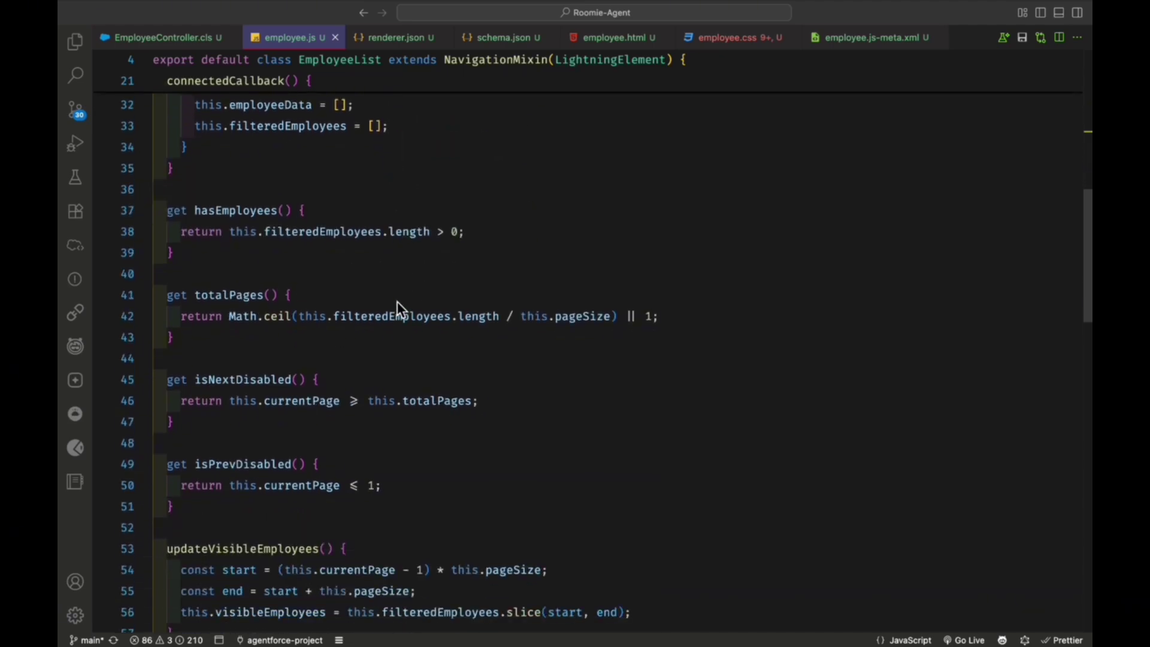
pyautogui.scroll(-4, 418, 332)
pyautogui.scroll(-6, 418, 332)
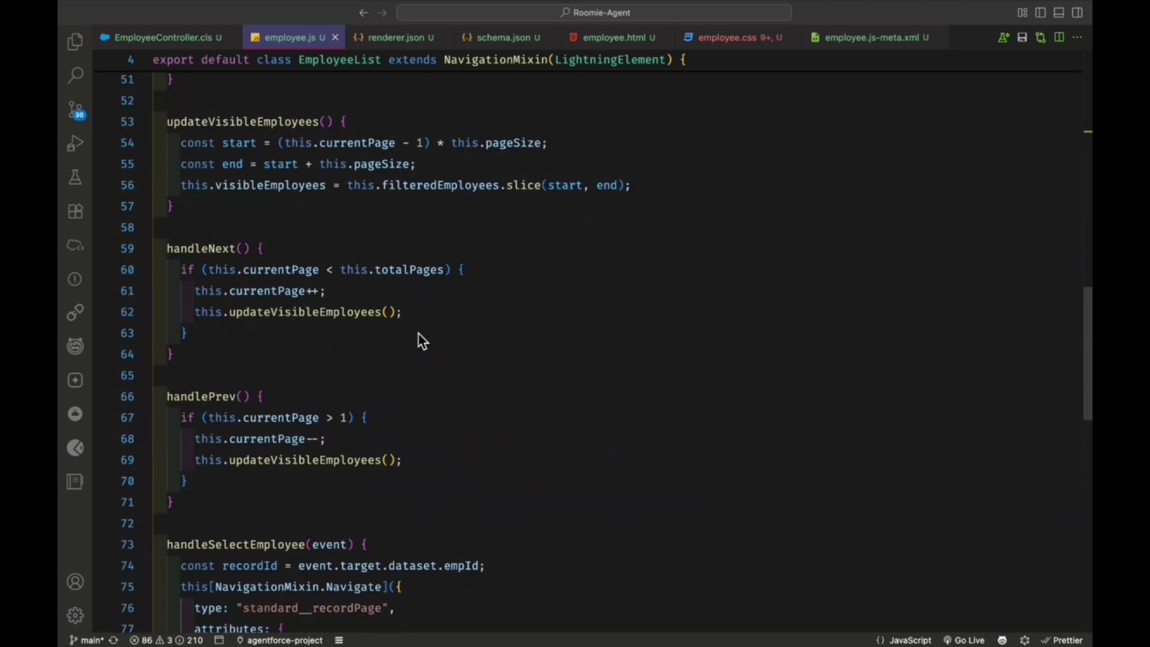
pyautogui.scroll(-3, 352, 436)
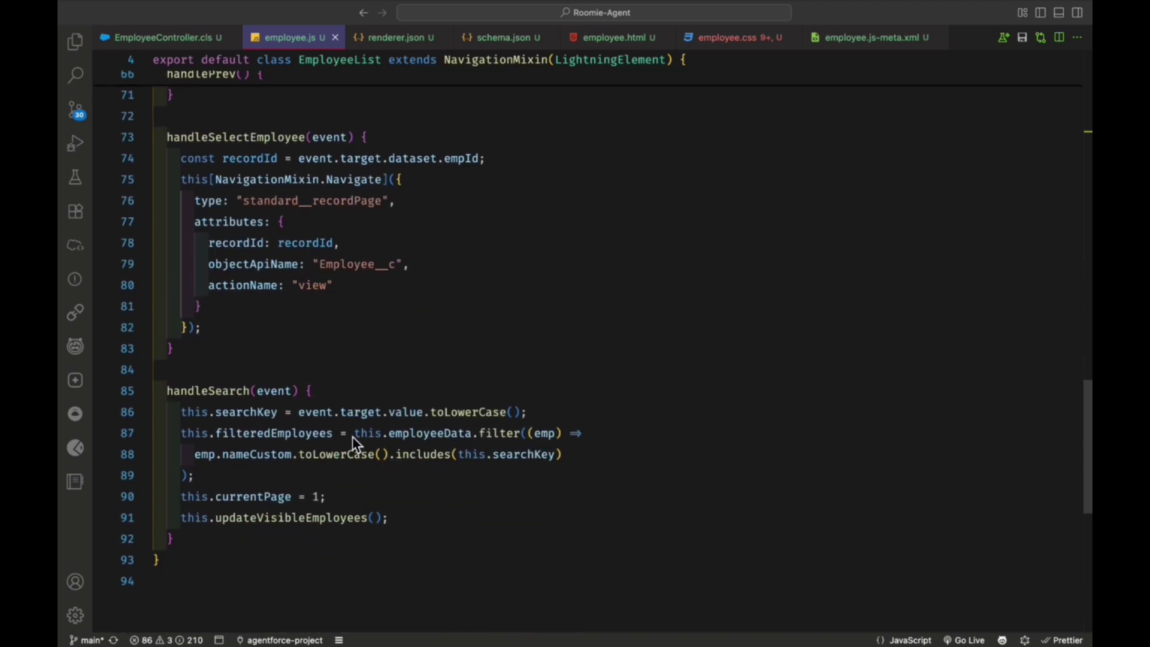
pyautogui.hotkey('ctrl', '-')
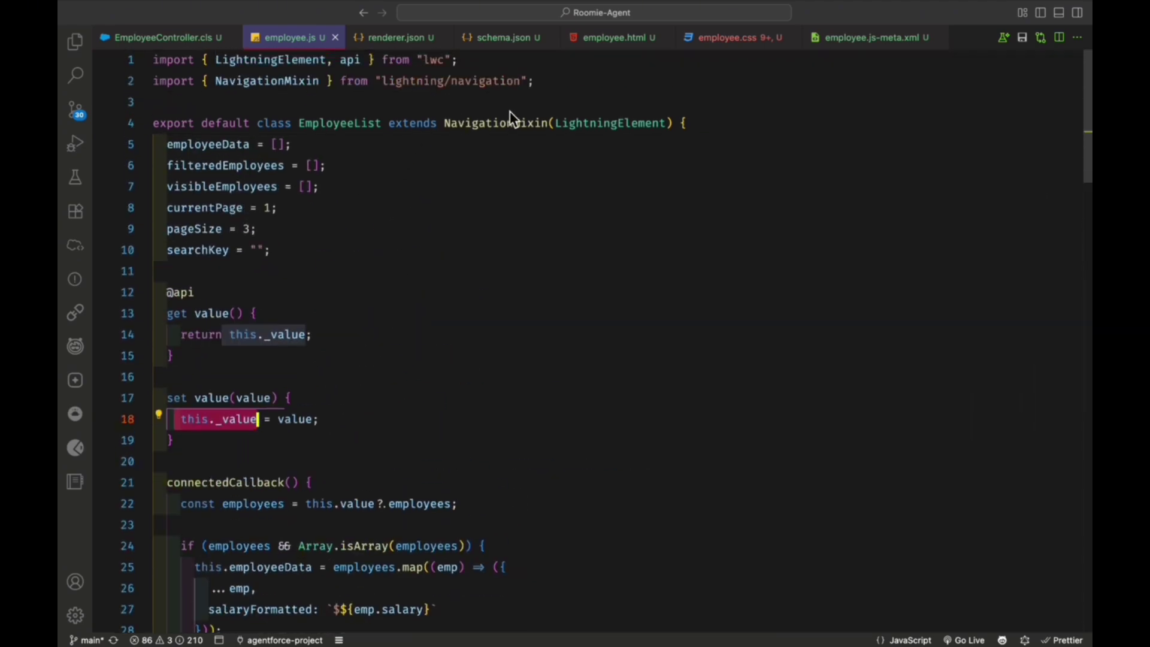
pyautogui.scroll(15, 536, 342)
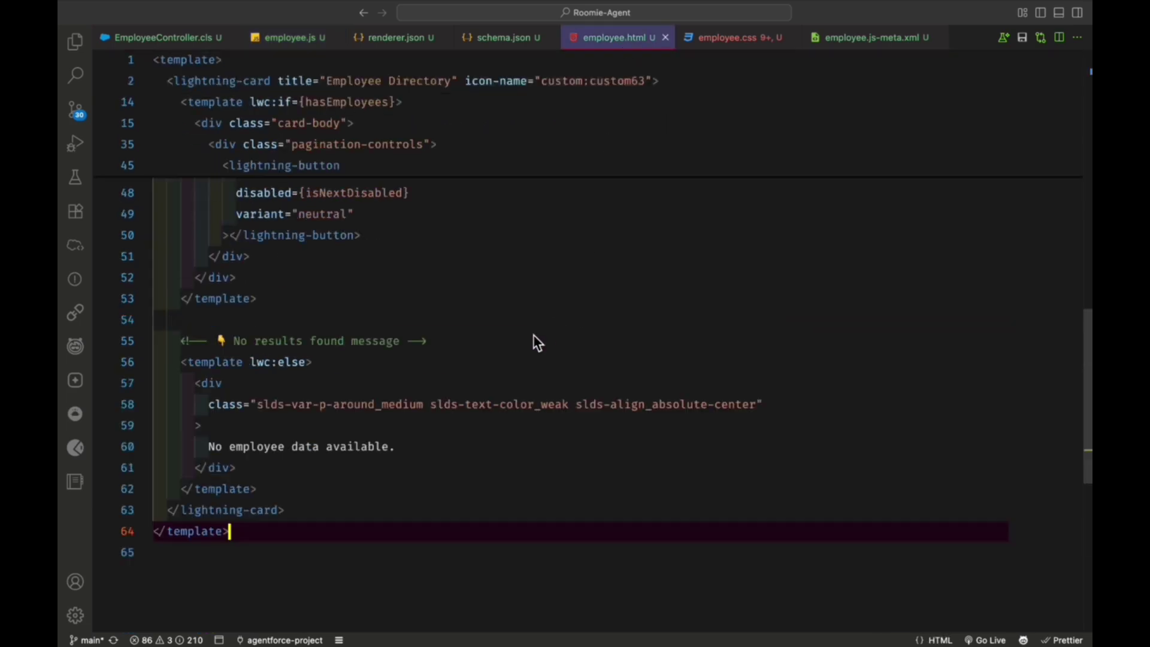
pyautogui.scroll(-15, 533, 335)
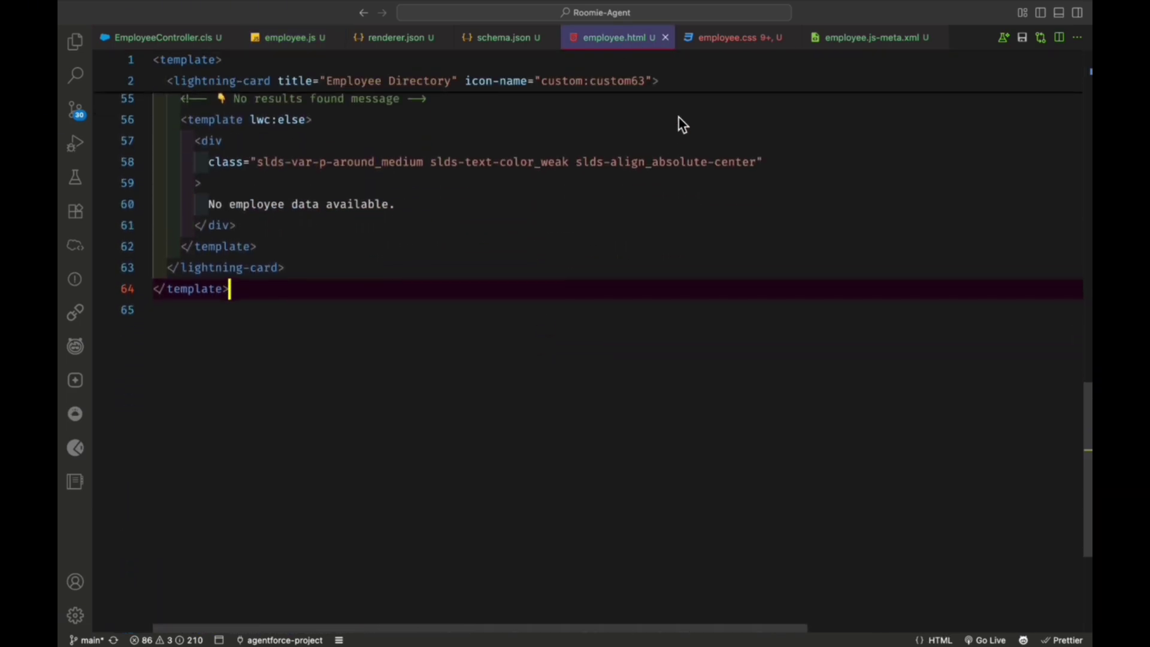
# Step: Glance at the CSS and schema.json files, return to employee.js, and show the project tree
pyautogui.click(713, 37)
pyautogui.scroll(20, 603, 297)
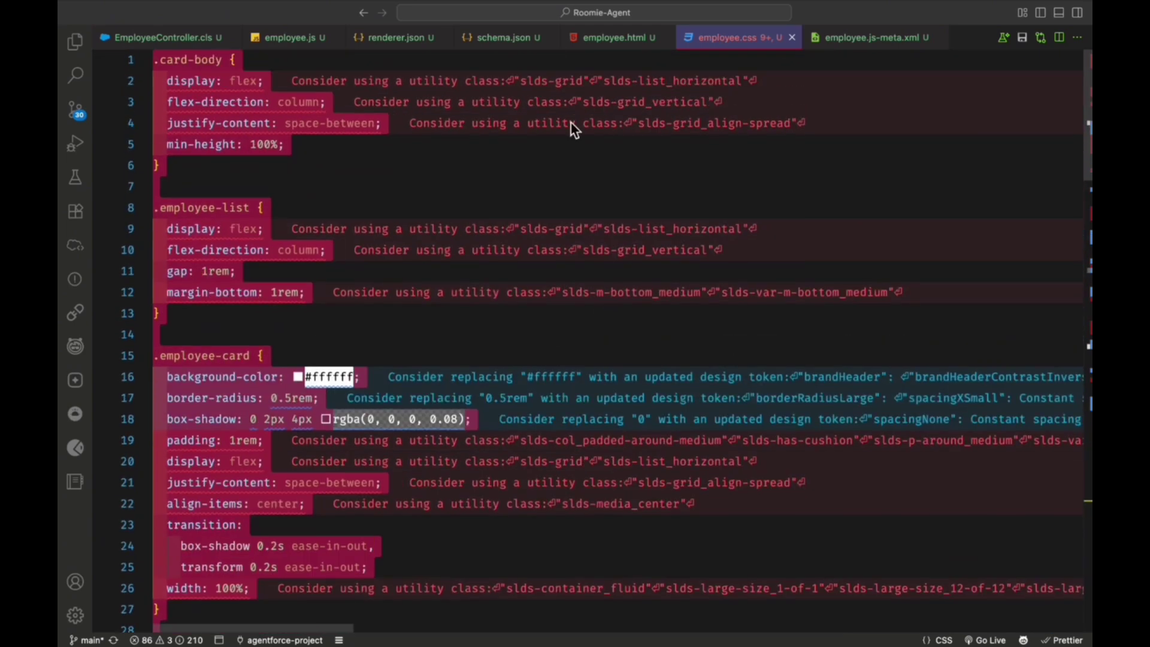
pyautogui.click(512, 38)
pyautogui.click(282, 37)
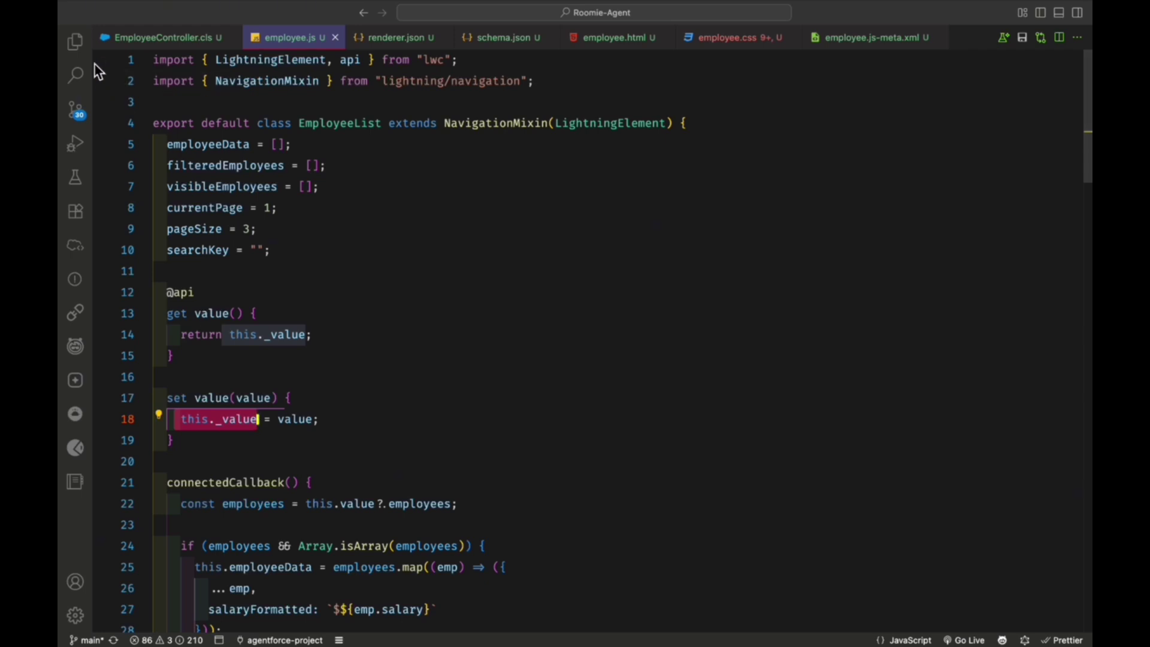
pyautogui.click(77, 46)
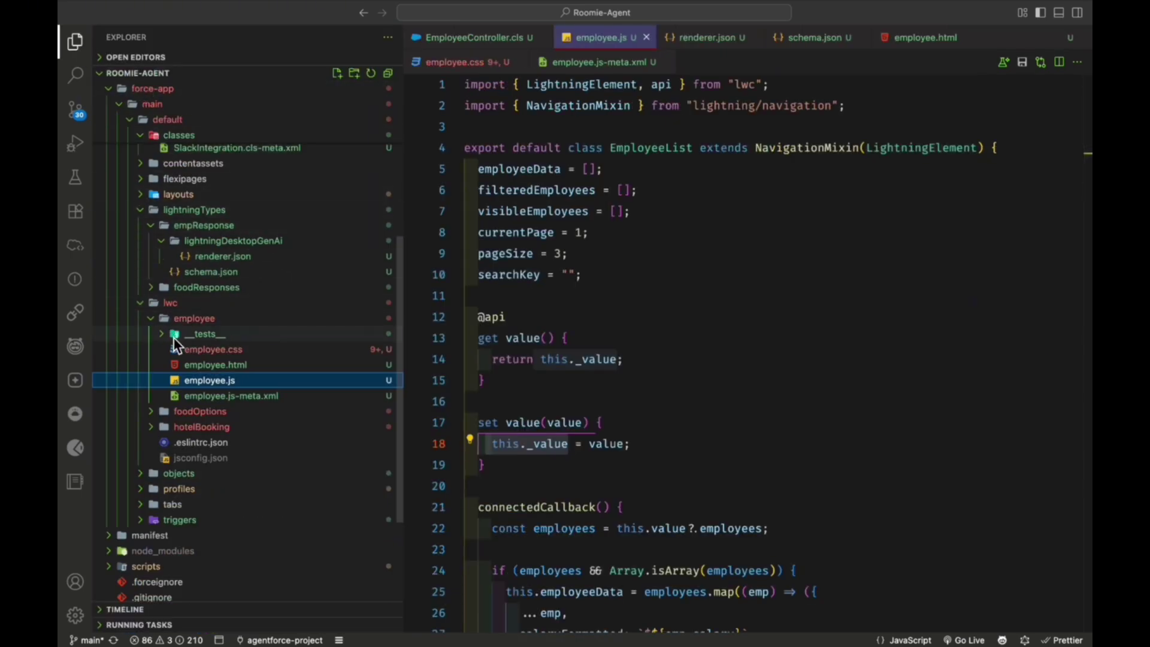
pyautogui.scroll(5, 175, 339)
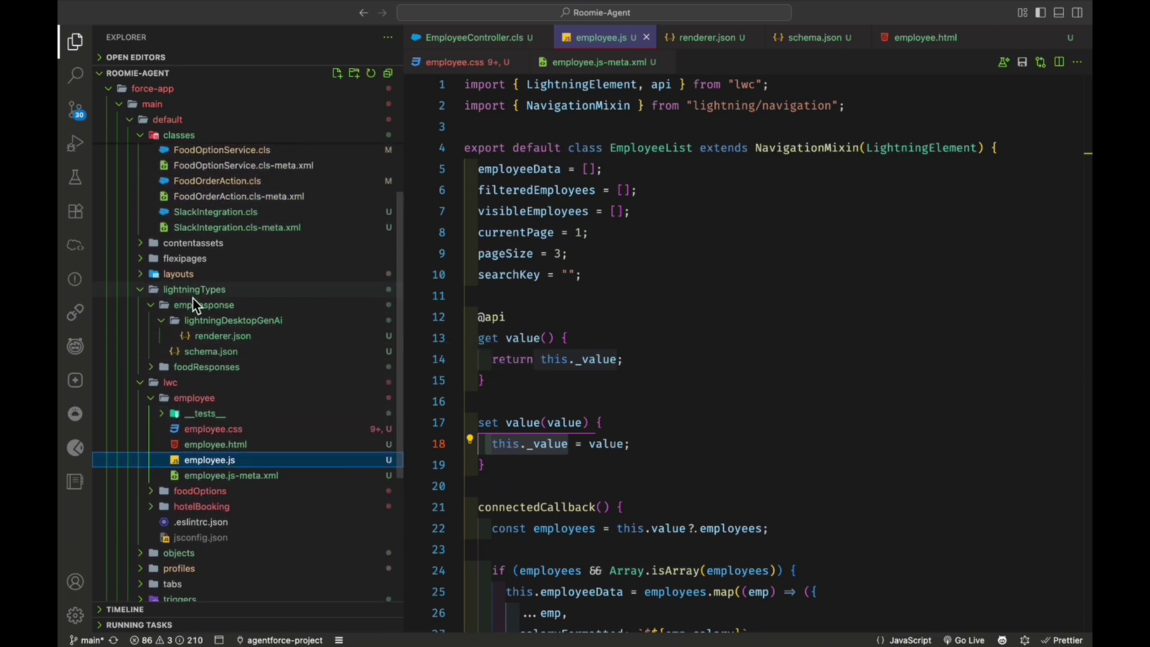
pyautogui.scroll(-2, 193, 297)
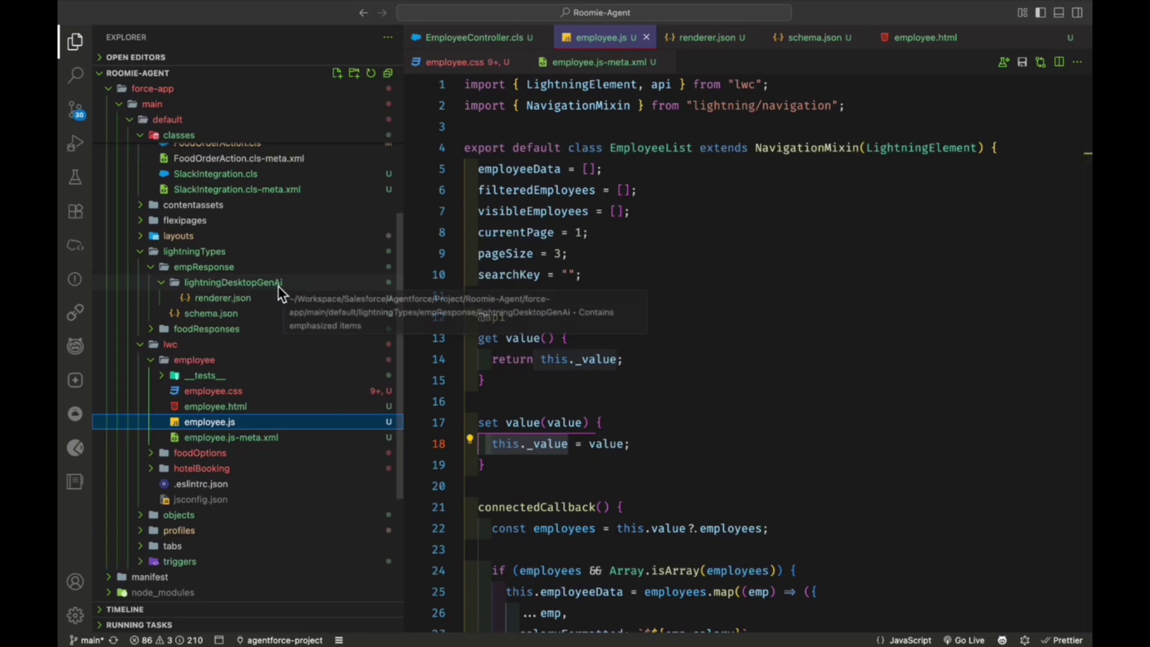
# Step: Compare empResponse's renderer.json and schema.json, ending on renderer.json's c/employee override
pyautogui.click(212, 302)
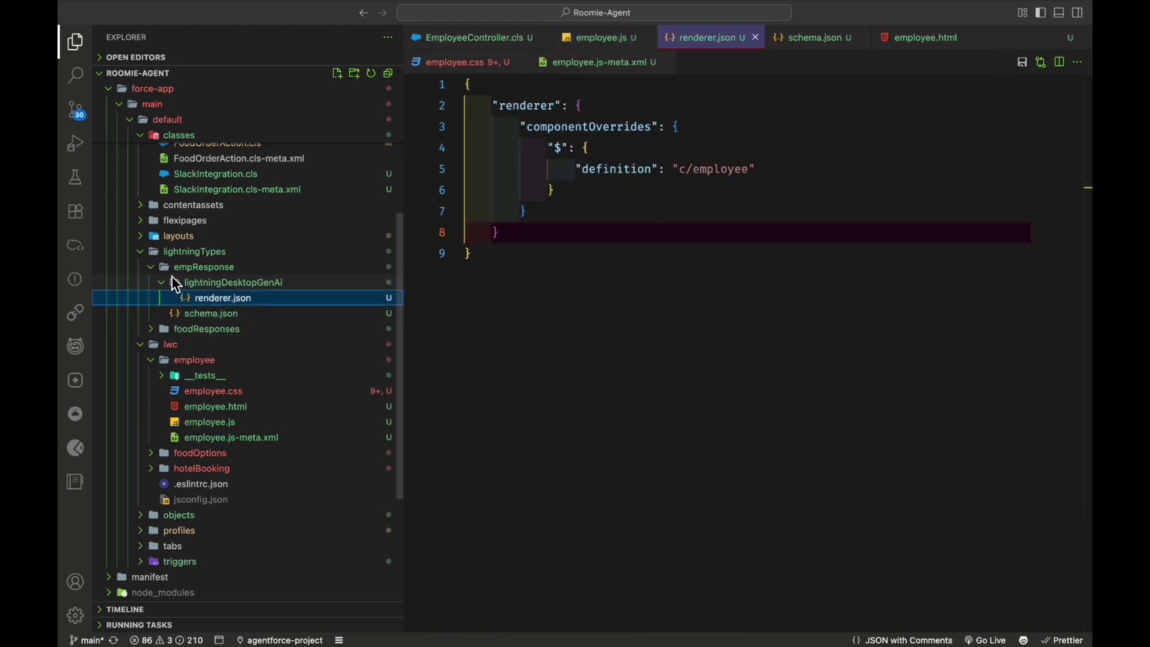
pyautogui.click(206, 315)
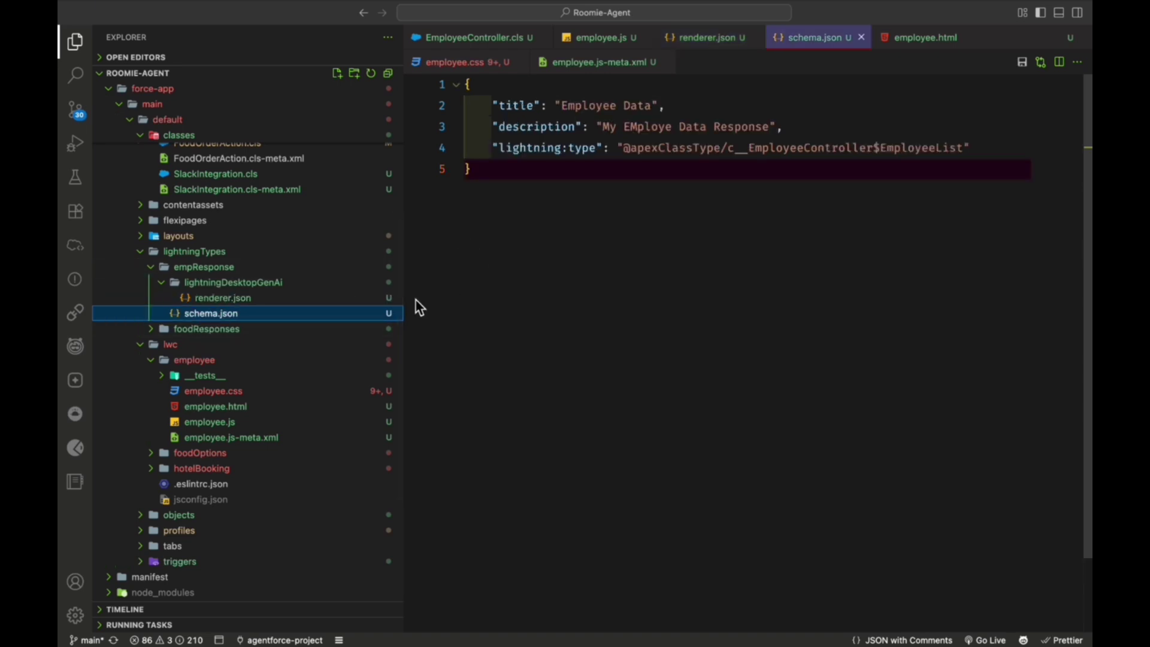
pyautogui.click(219, 301)
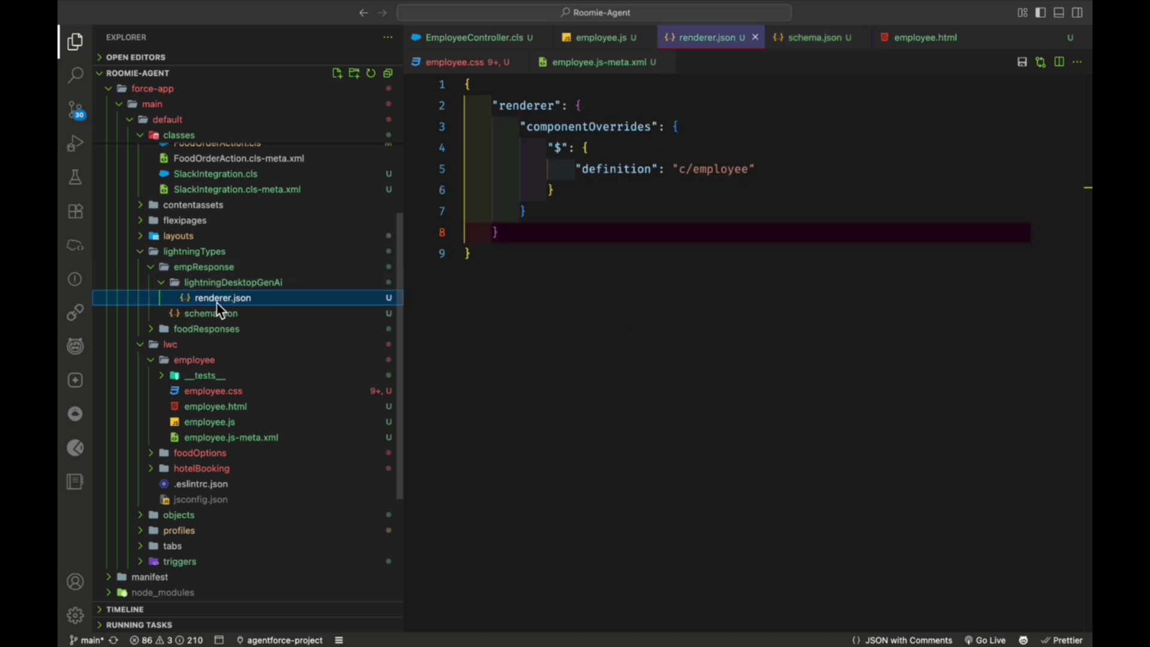
pyautogui.click(699, 297)
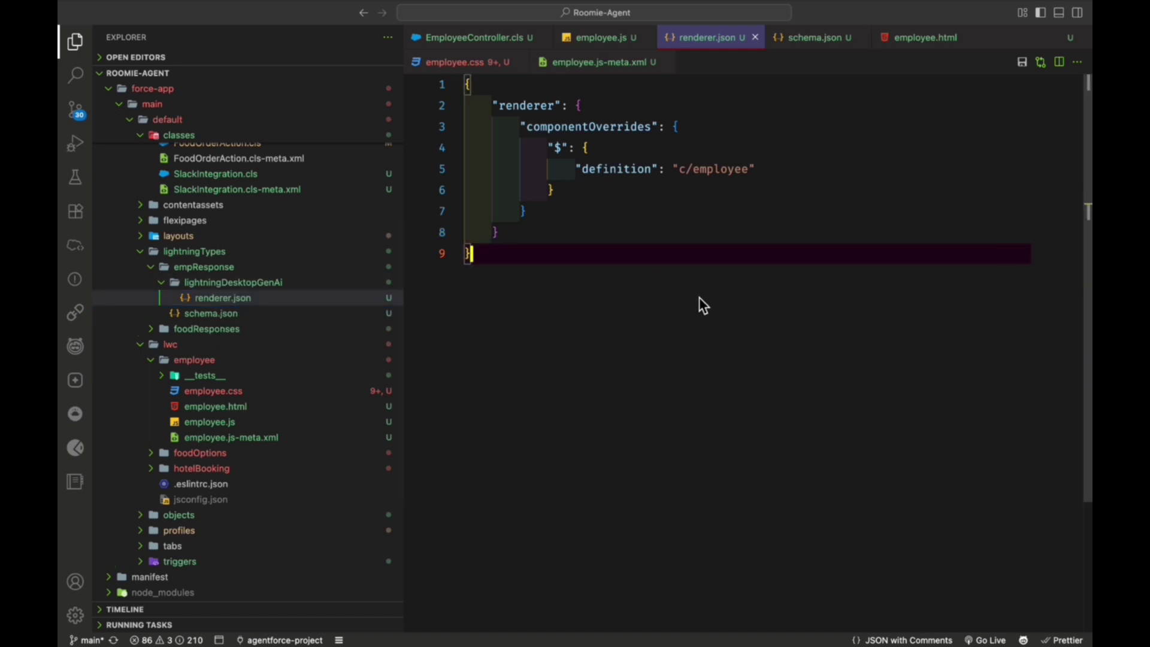